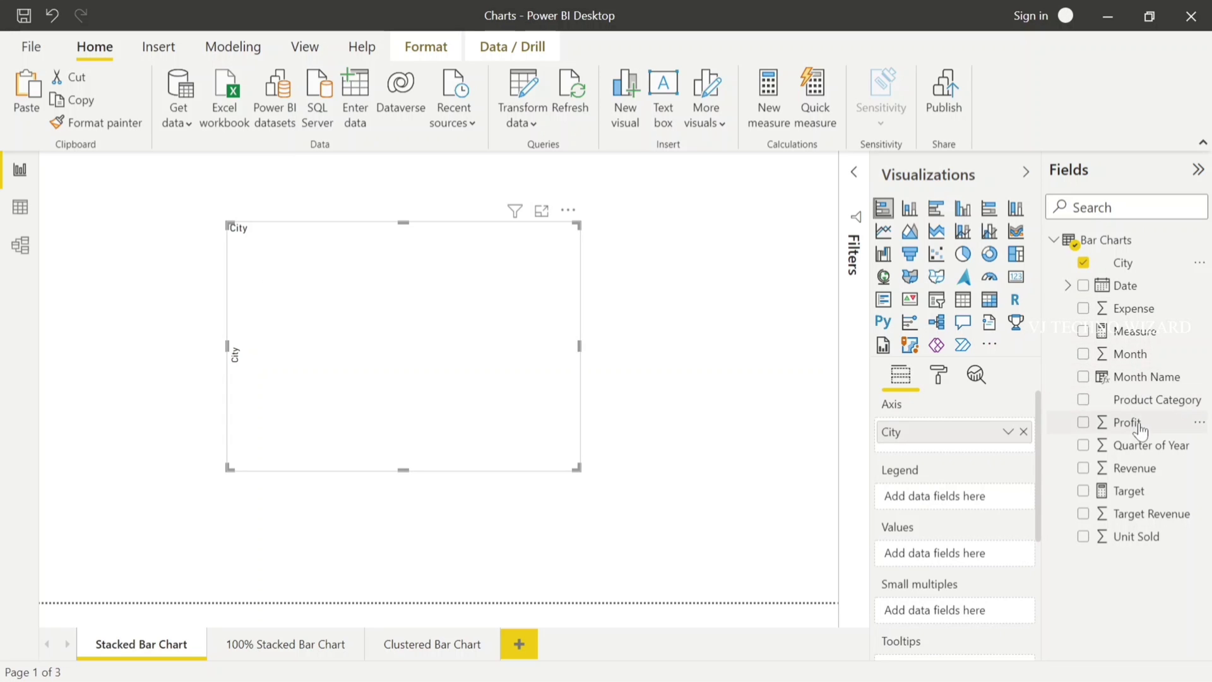
- Add Revenue as the values of the City bar chart and enlarge the chart
{"action": "left_click_drag", "start_coordinate": [1140, 478], "coordinate": [960, 557]}
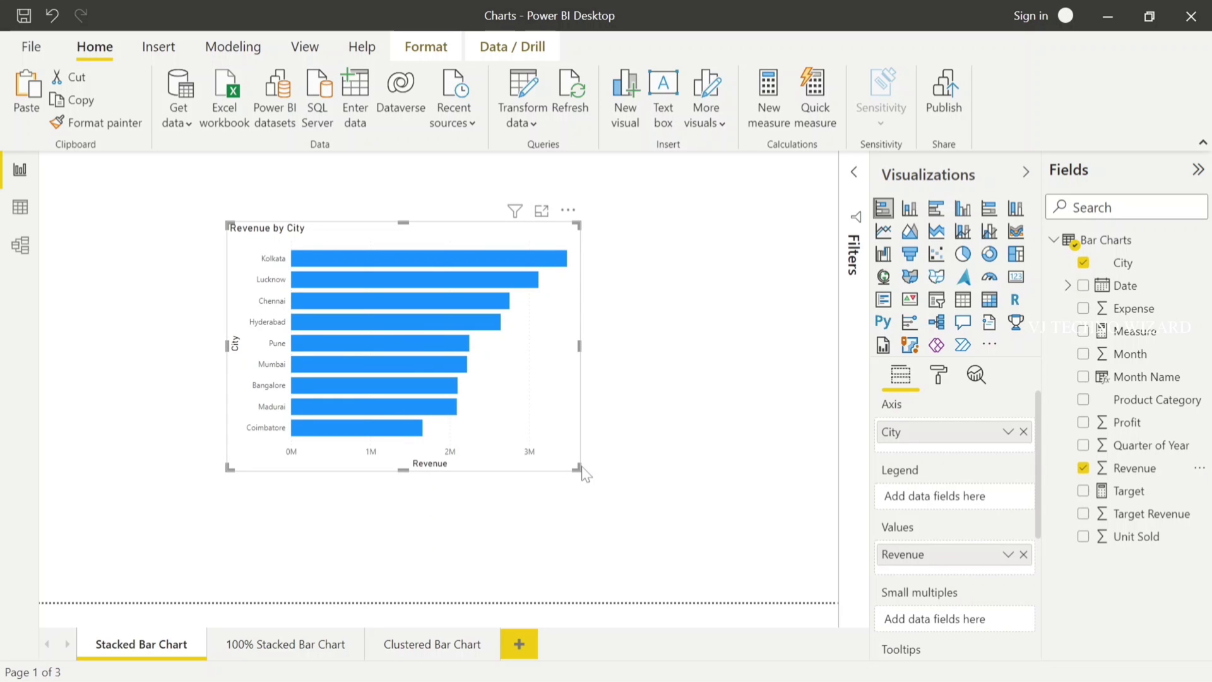
{"action": "left_click_drag", "start_coordinate": [582, 466], "coordinate": [663, 518]}
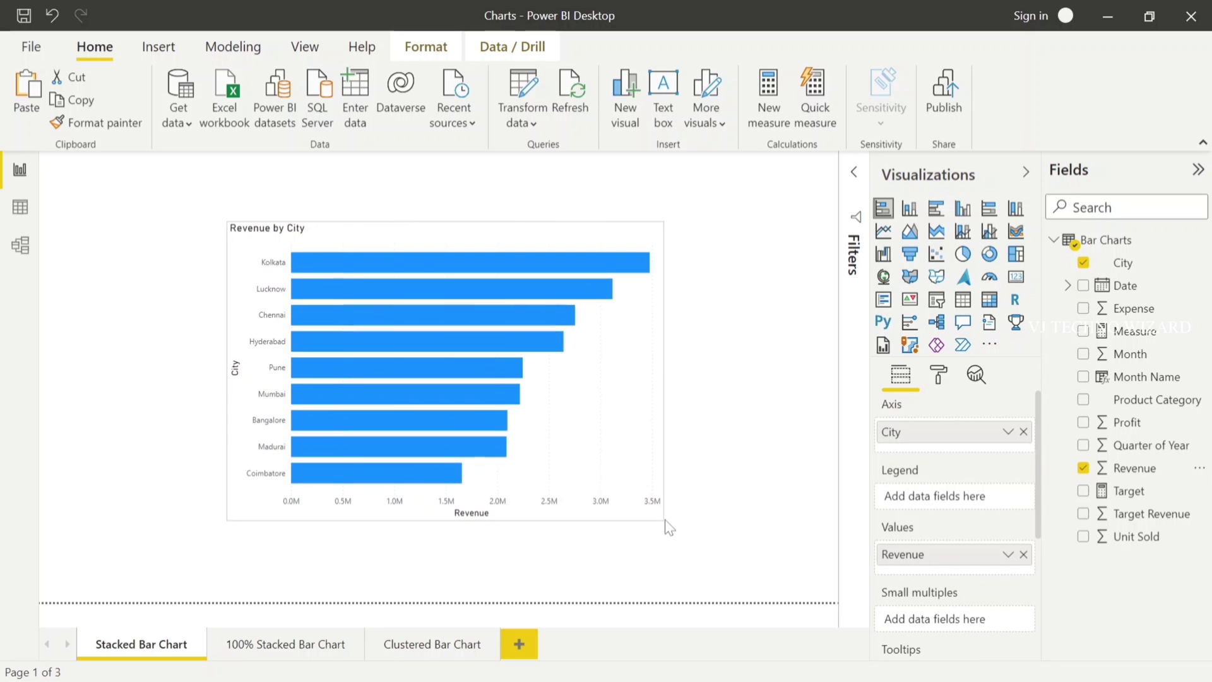
- Turn on data labels for the Revenue by City chart and widen it
{"action": "left_click", "coordinate": [938, 374]}
{"action": "left_click", "coordinate": [1002, 620]}
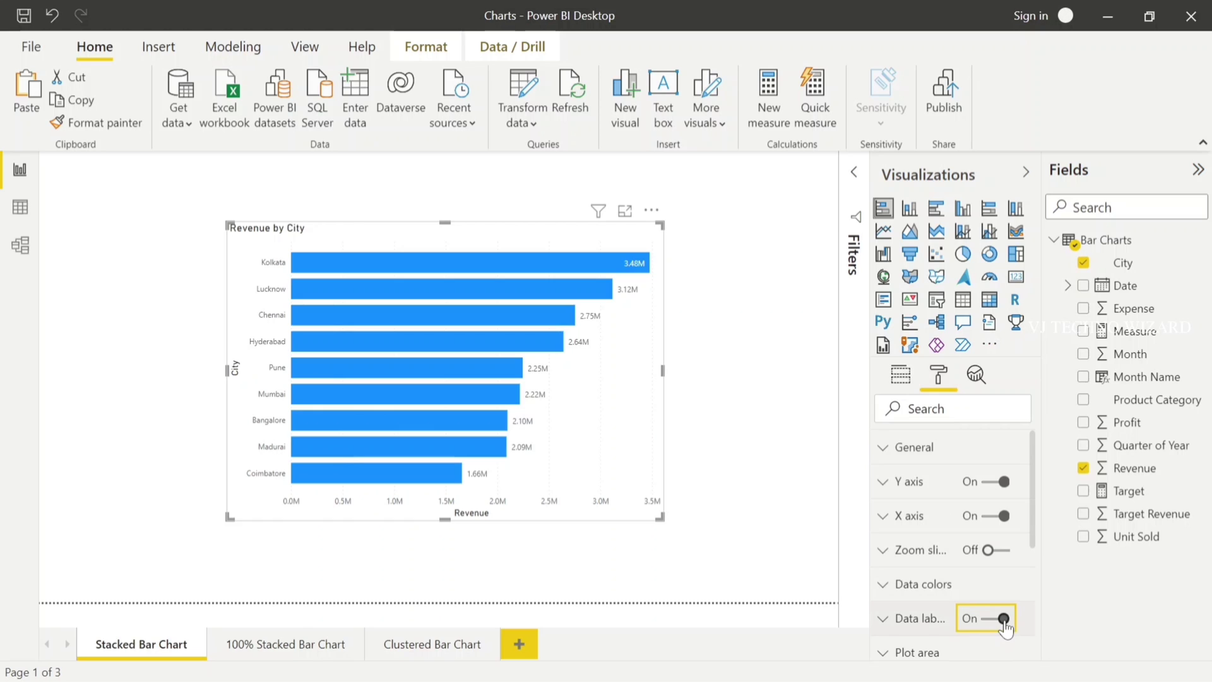
{"action": "mouse_move", "coordinate": [663, 372]}
{"action": "left_mouse_down"}
{"action": "mouse_move", "coordinate": [784, 392]}
{"action": "mouse_move", "coordinate": [683, 377]}
{"action": "left_mouse_up"}
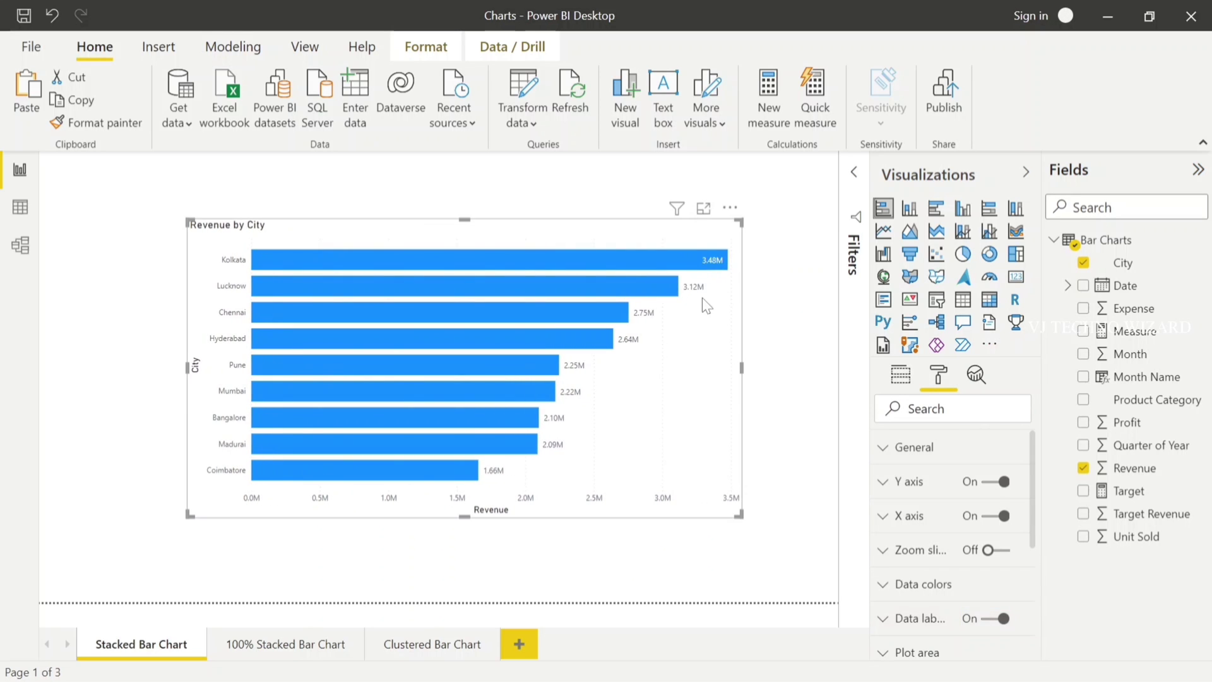
- Split the bars by adding Product Category as the legend, and enlarge the chart slightly
{"action": "left_click", "coordinate": [902, 376]}
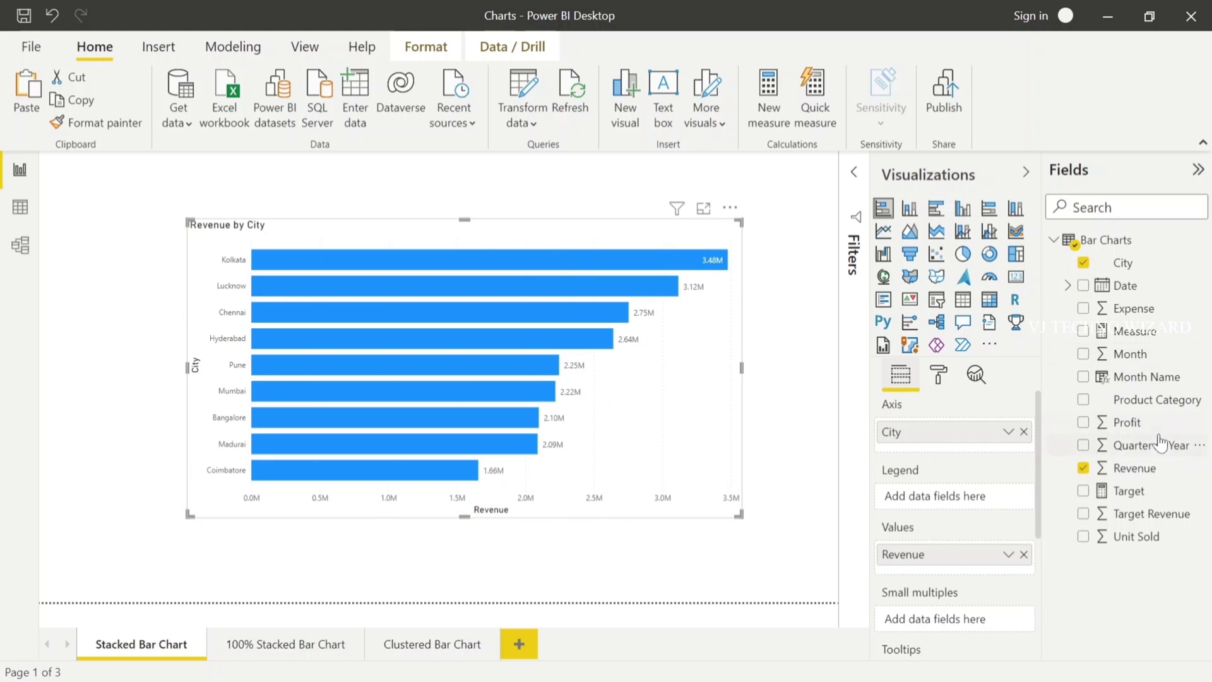
{"action": "left_click_drag", "start_coordinate": [1169, 404], "coordinate": [975, 497]}
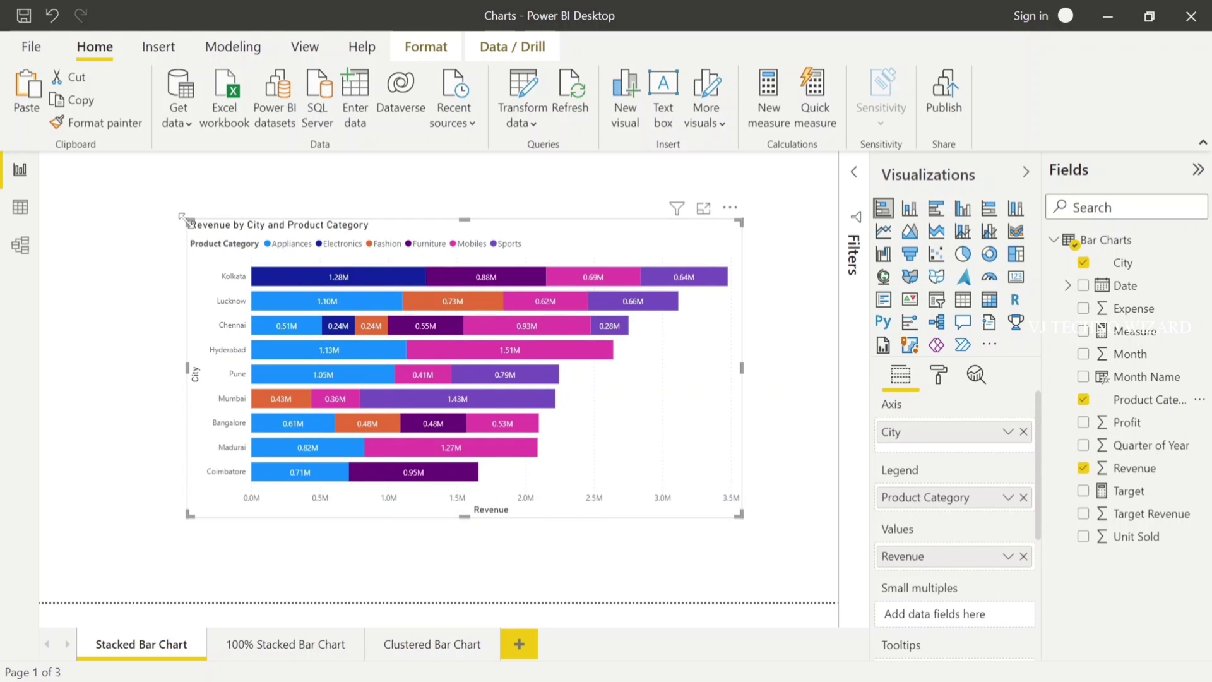
{"action": "left_click_drag", "start_coordinate": [182, 217], "coordinate": [149, 209]}
- Turn on total labels for the stacked bars and widen the chart across the canvas
{"action": "left_click", "coordinate": [939, 375]}
{"action": "scroll", "coordinate": [953, 518], "scroll_direction": "down", "scroll_amount": 2}
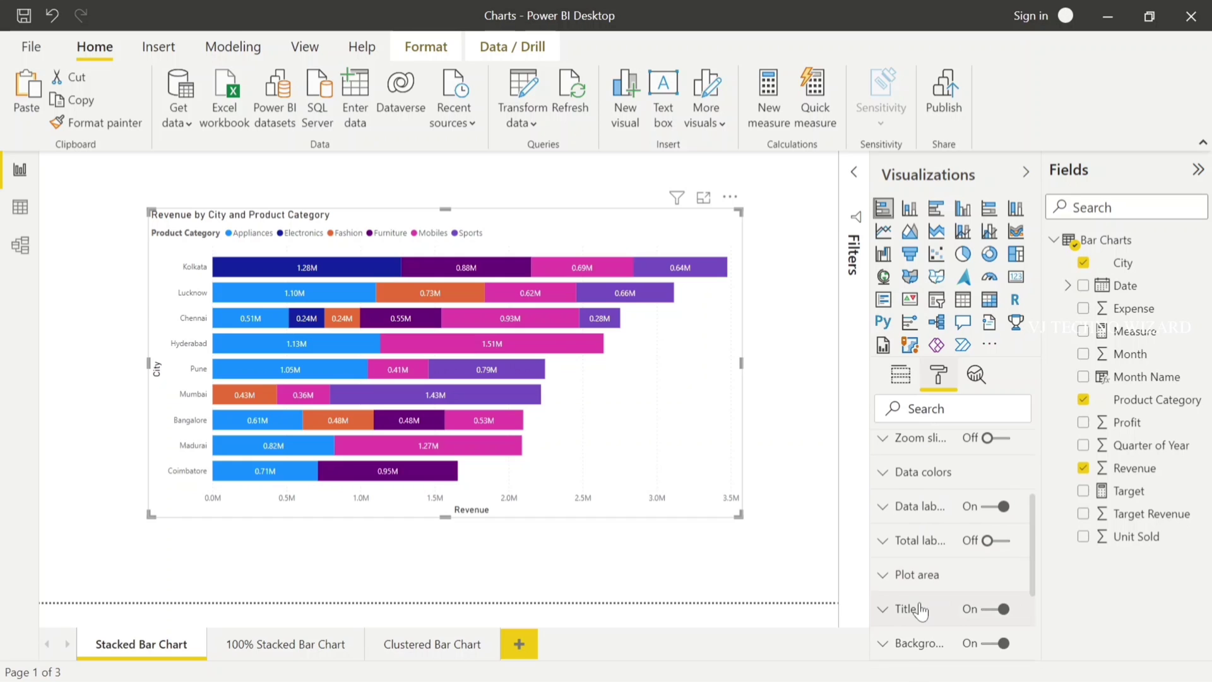
{"action": "left_click", "coordinate": [992, 538]}
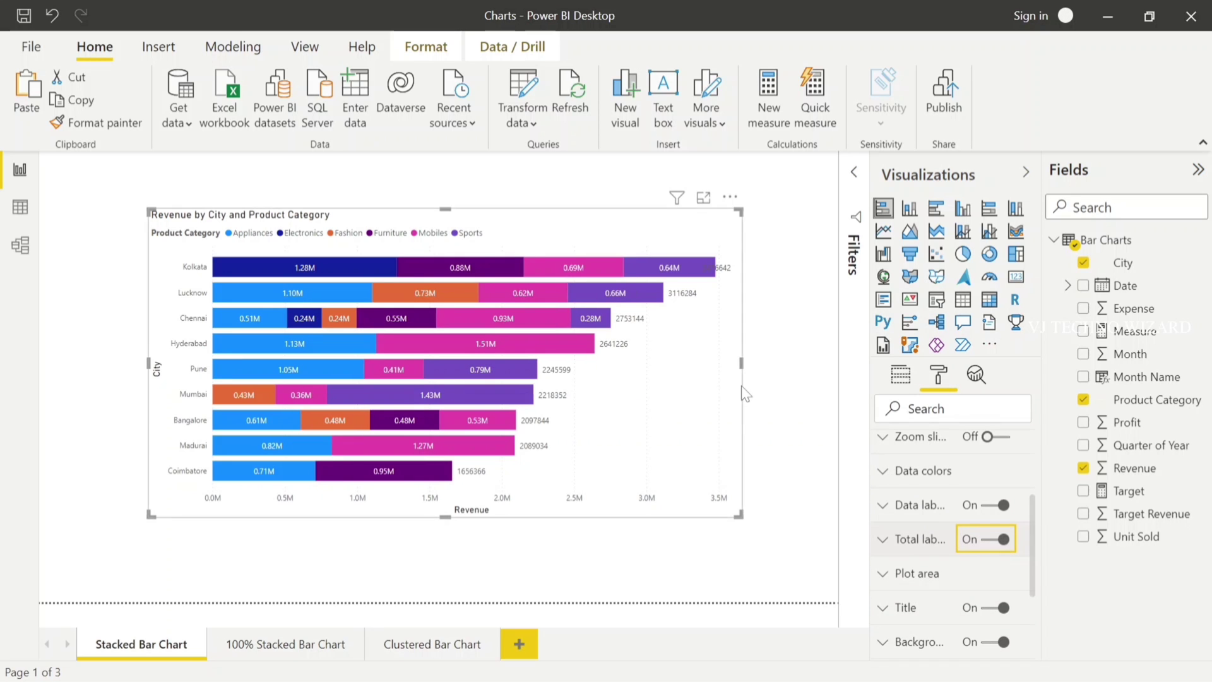
{"action": "left_click_drag", "start_coordinate": [741, 363], "coordinate": [694, 385]}
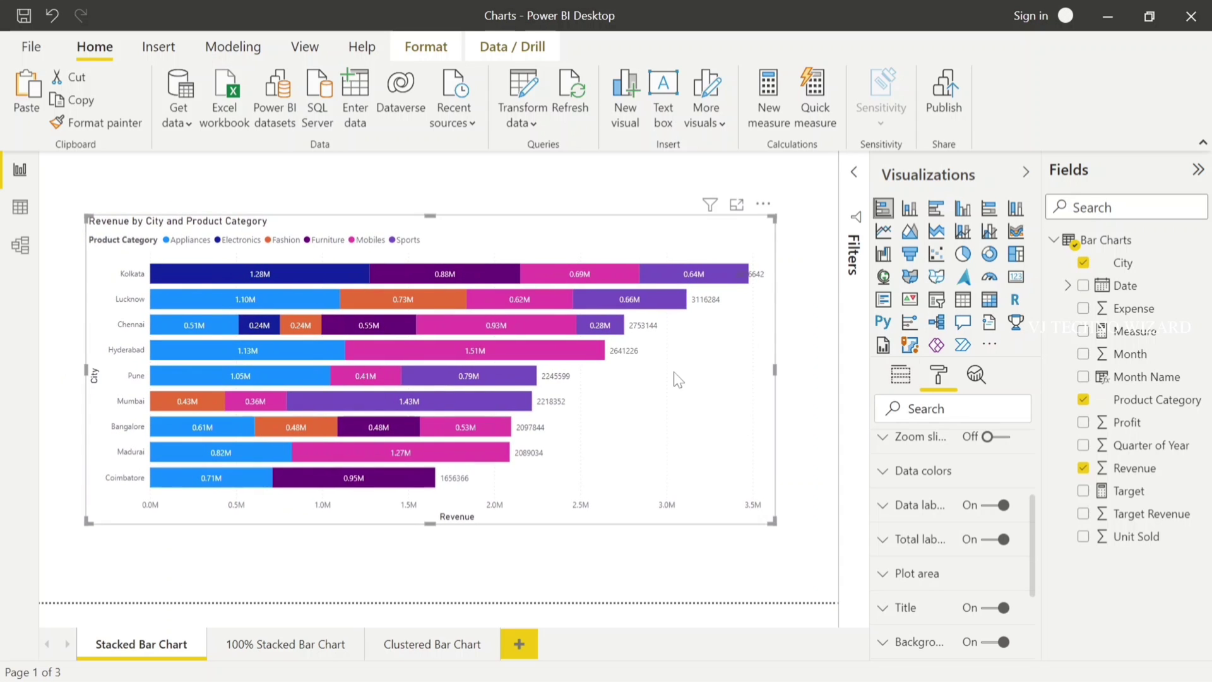
- Set the display units of the total labels to Millions and deselect the chart
{"action": "left_click", "coordinate": [892, 533]}
{"action": "scroll", "coordinate": [906, 532], "scroll_direction": "down", "scroll_amount": 2}
{"action": "left_click", "coordinate": [913, 529]}
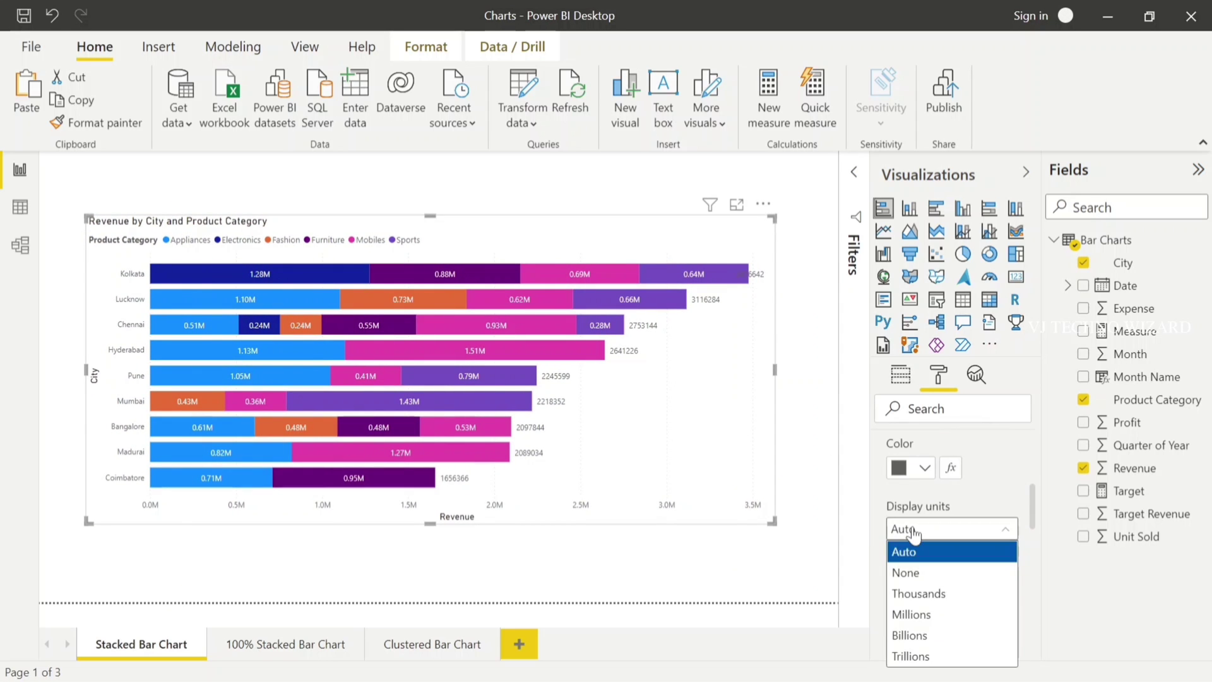
{"action": "left_click", "coordinate": [911, 612]}
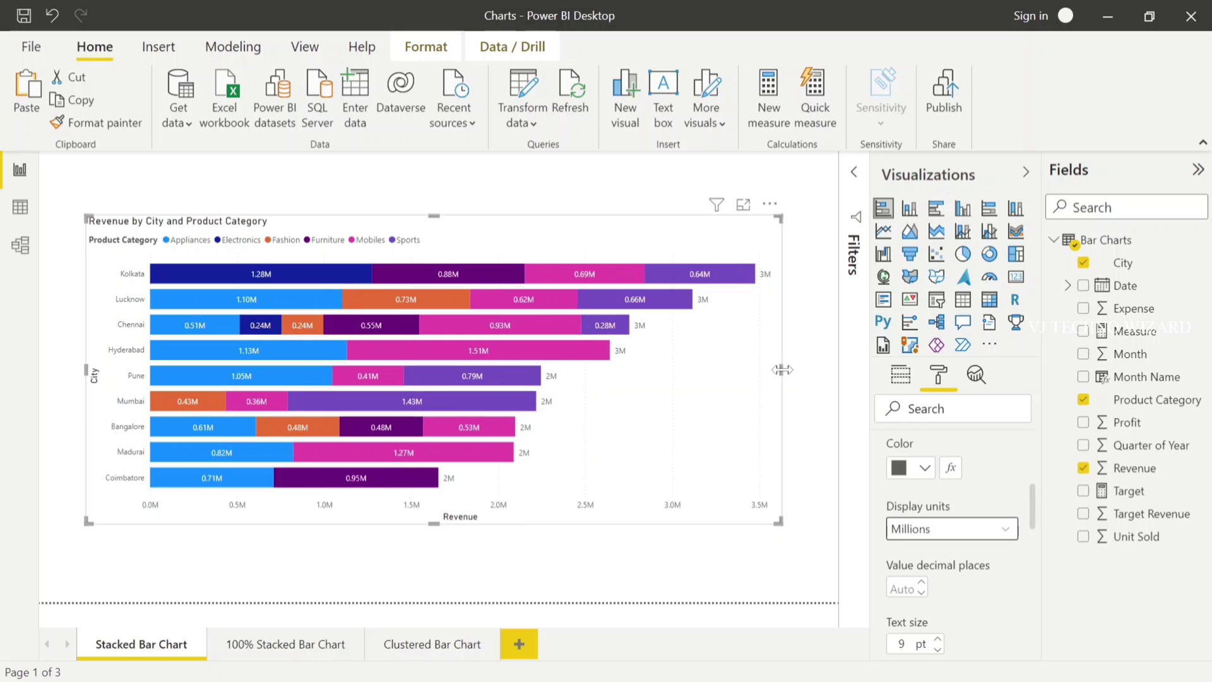
{"action": "left_click", "coordinate": [799, 379]}
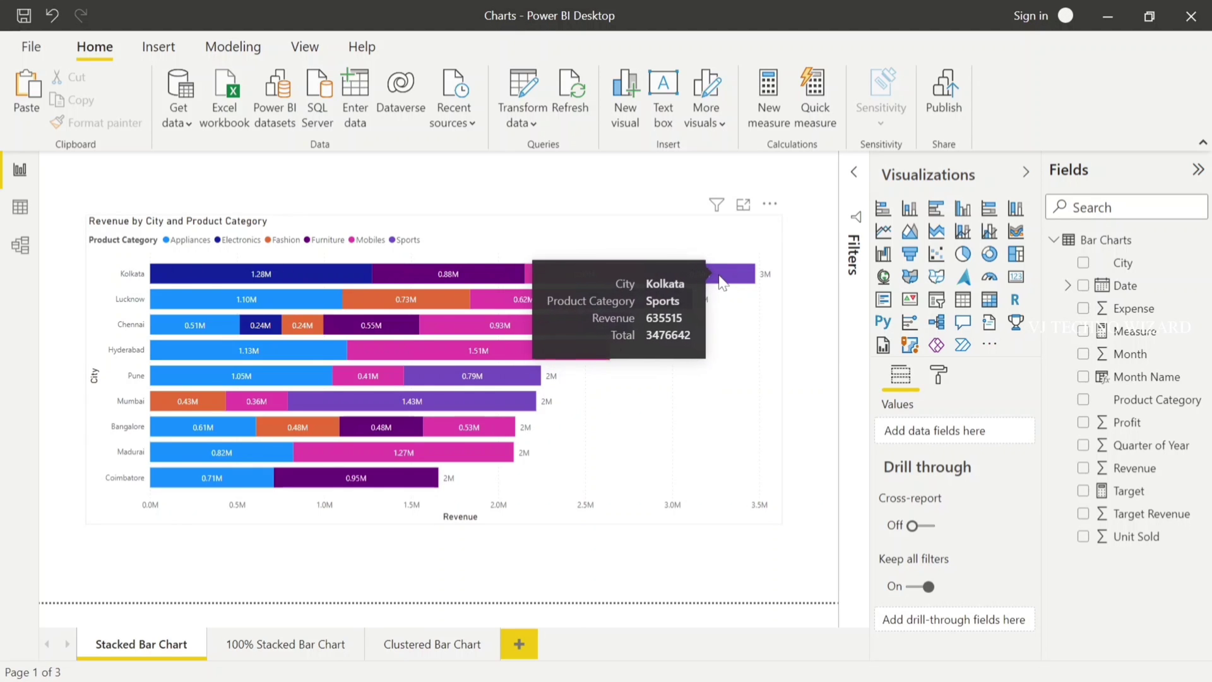
- Copy the stacked bar chart onto the 100% Stacked Bar Chart page and convert the copy to a 100% stacked bar chart
{"action": "mouse_move", "coordinate": [265, 277]}
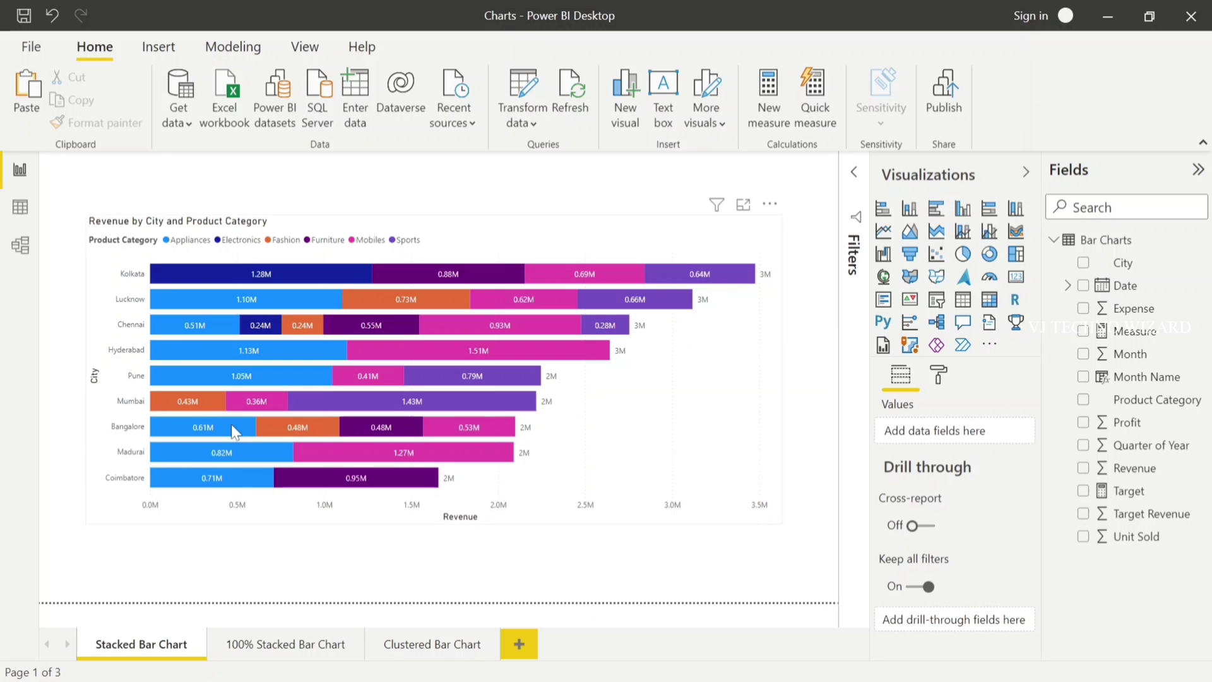
{"action": "mouse_move", "coordinate": [176, 466]}
{"action": "mouse_move", "coordinate": [332, 281]}
{"action": "left_click", "coordinate": [637, 471]}
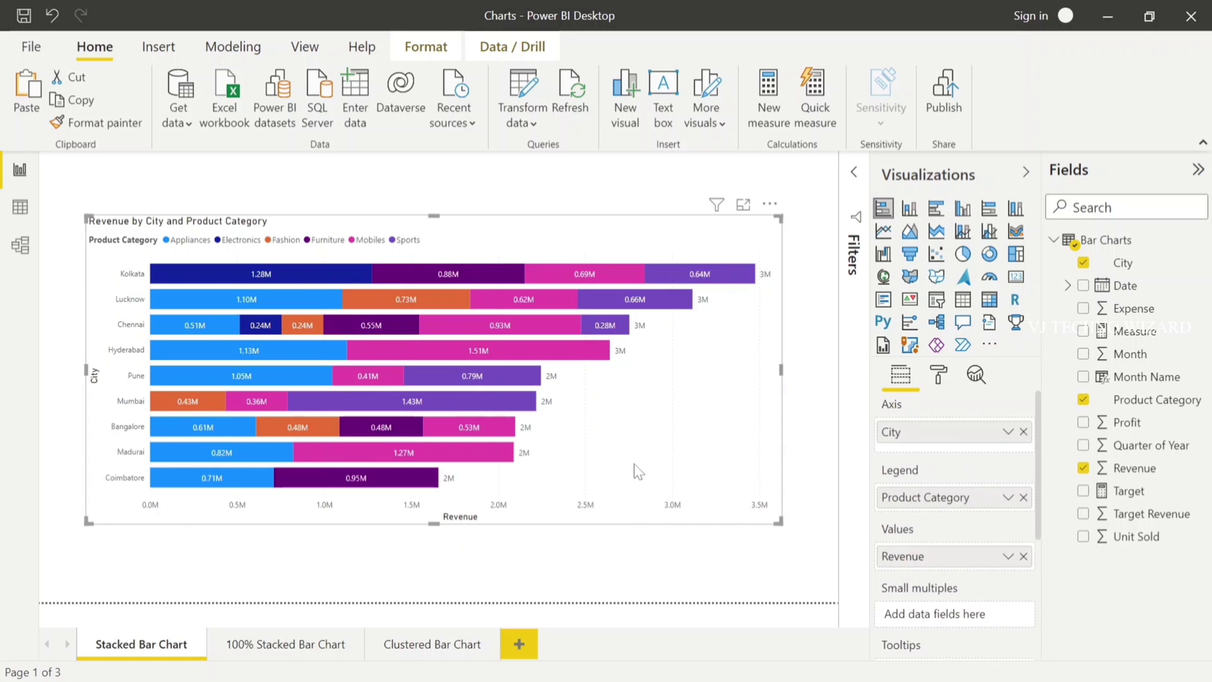
{"action": "left_click", "coordinate": [275, 645]}
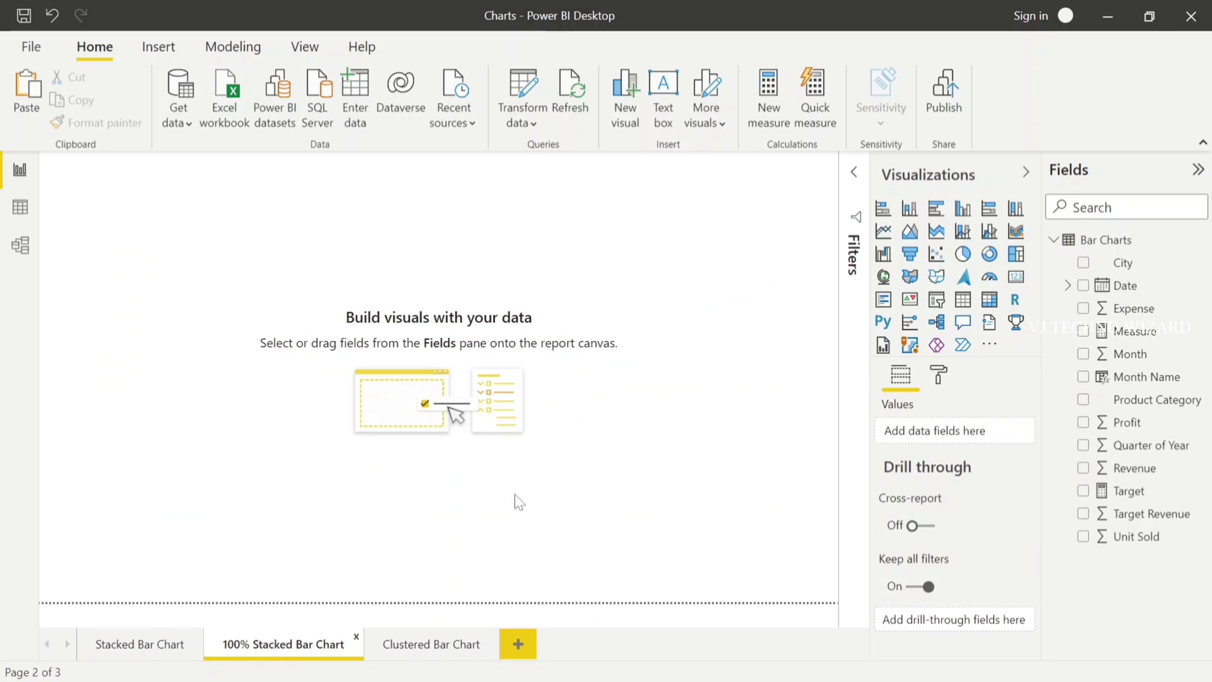
{"action": "key", "text": "ctrl+v"}
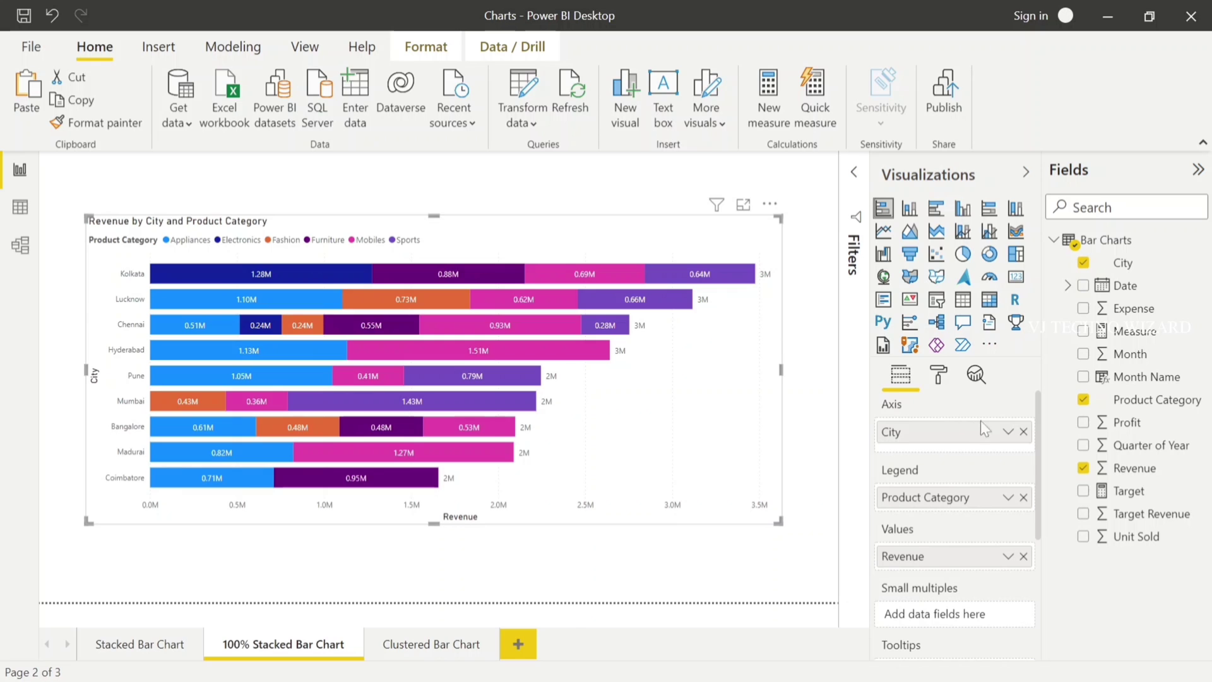
{"action": "left_click", "coordinate": [989, 215]}
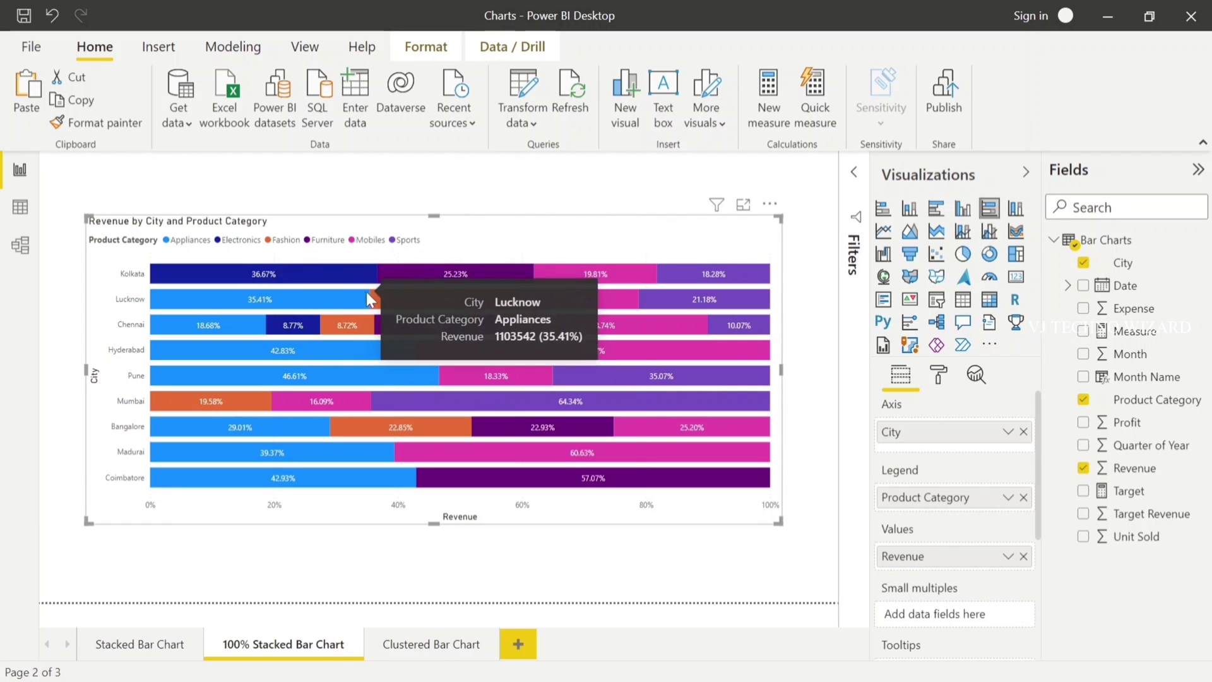
- Find and open the Windows Calculator app
{"action": "mouse_move", "coordinate": [234, 283]}
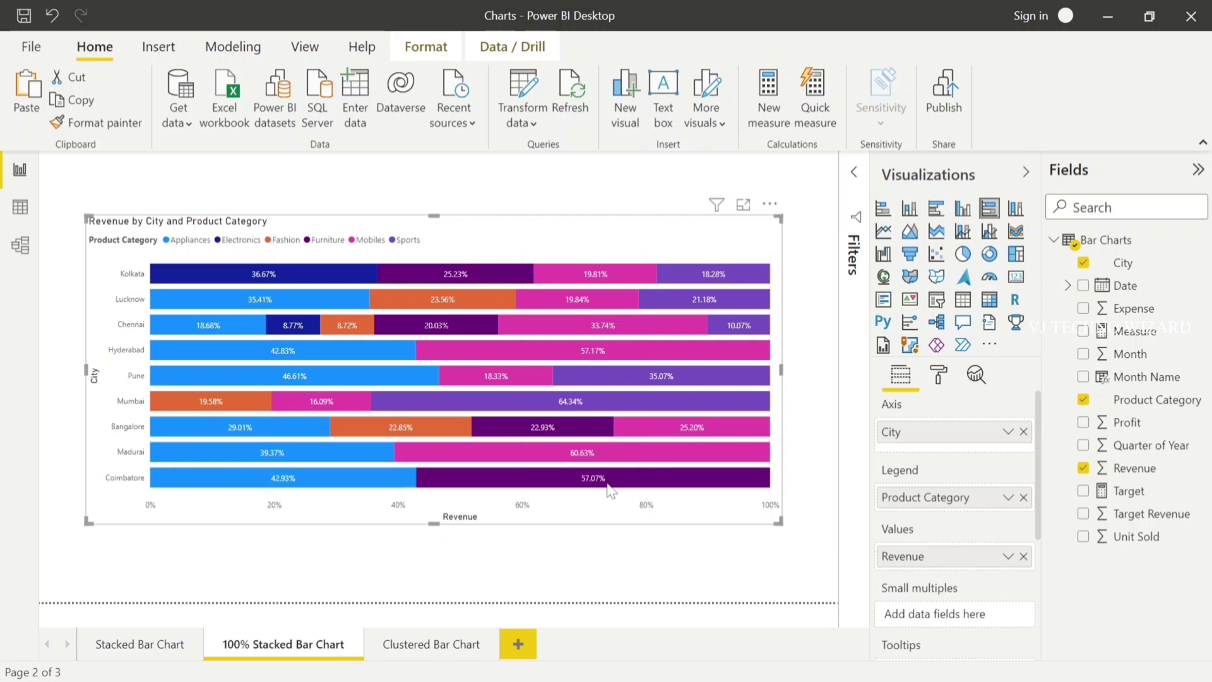
{"action": "mouse_move", "coordinate": [607, 483]}
{"action": "key", "text": "super"}
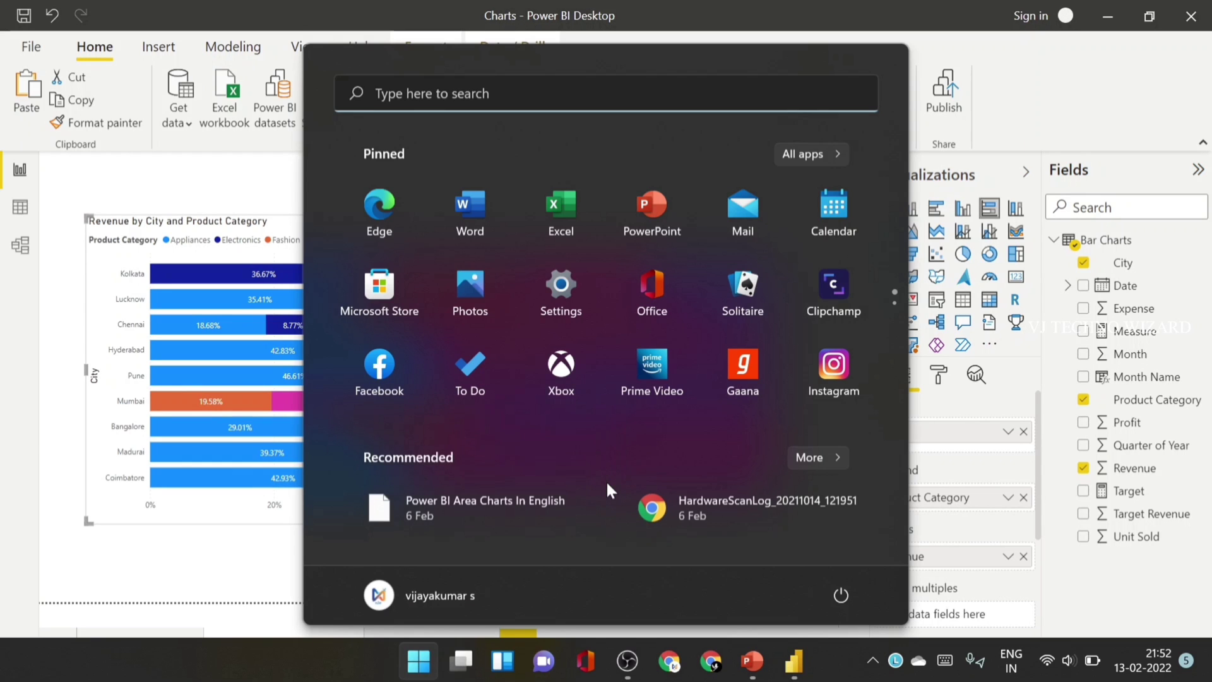
{"action": "type", "text": "calc"}
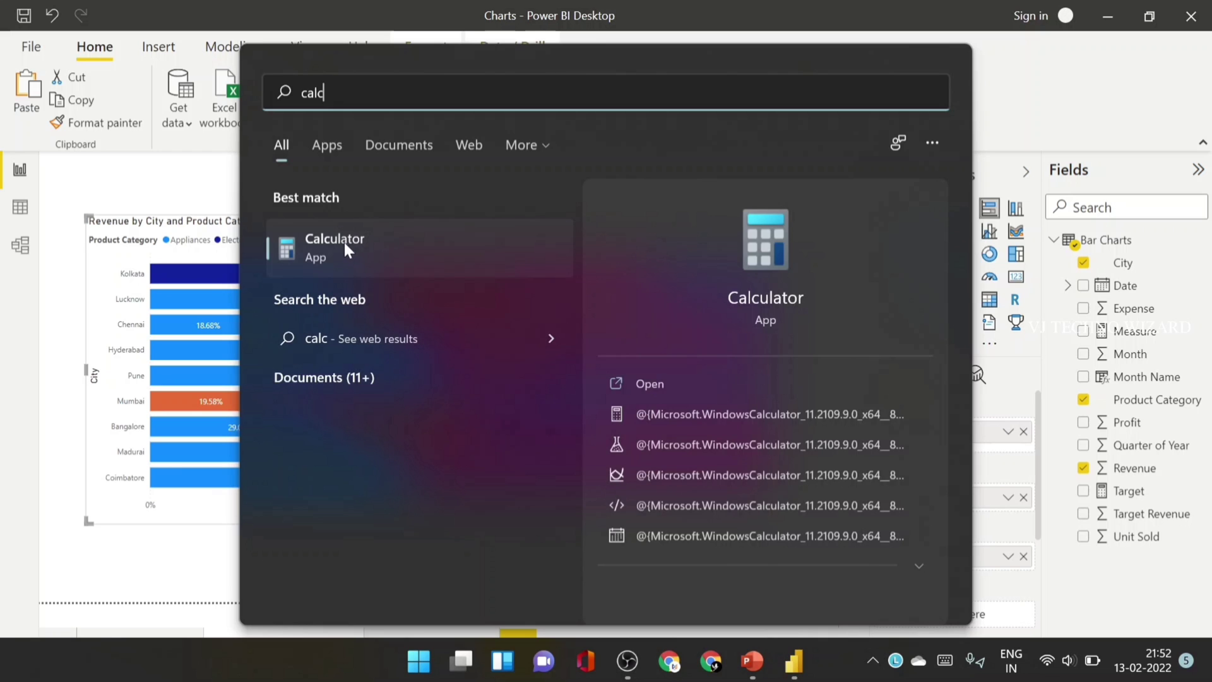
{"action": "left_click", "coordinate": [344, 246]}
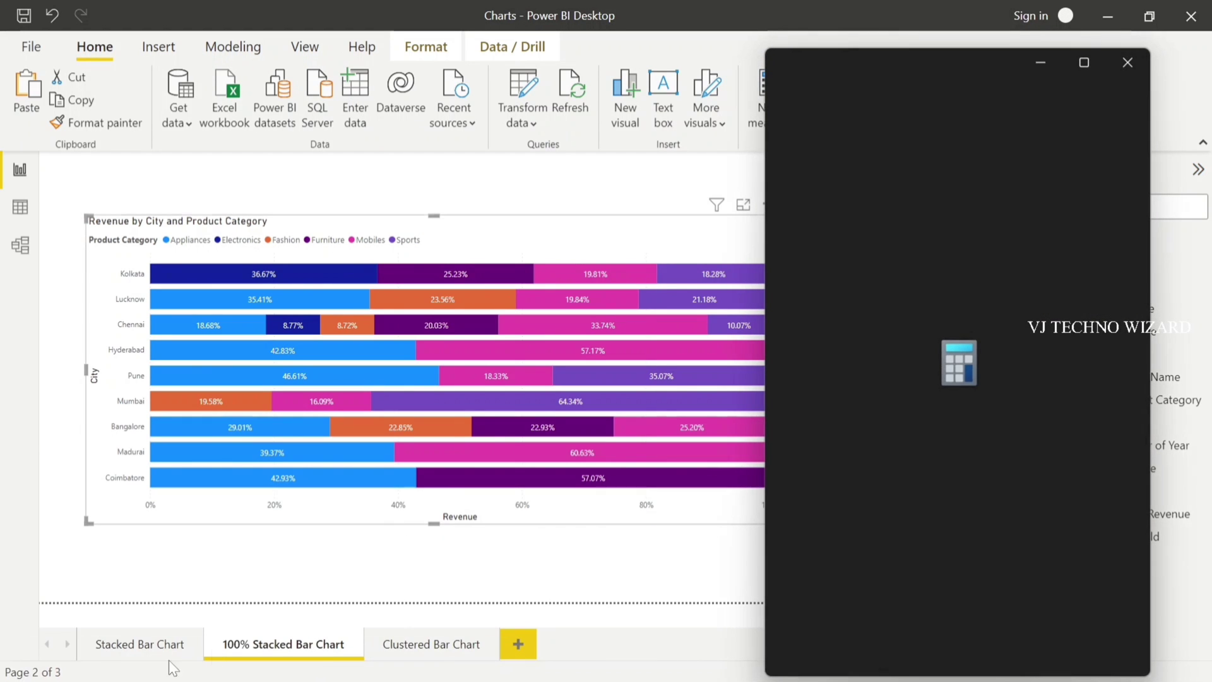
- Look up Kolkata's Sports revenue on the Stacked Bar Chart page and enter 635515 in Calculator as the dividend
{"action": "left_click", "coordinate": [138, 647]}
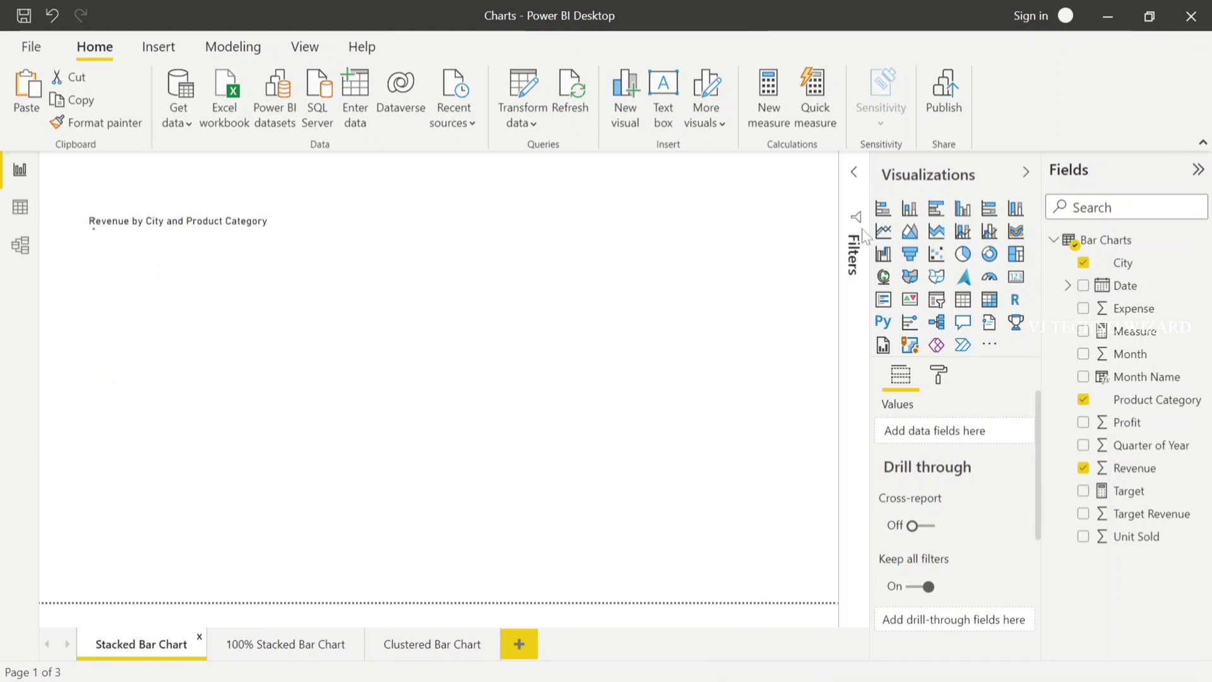
{"action": "mouse_move", "coordinate": [725, 284]}
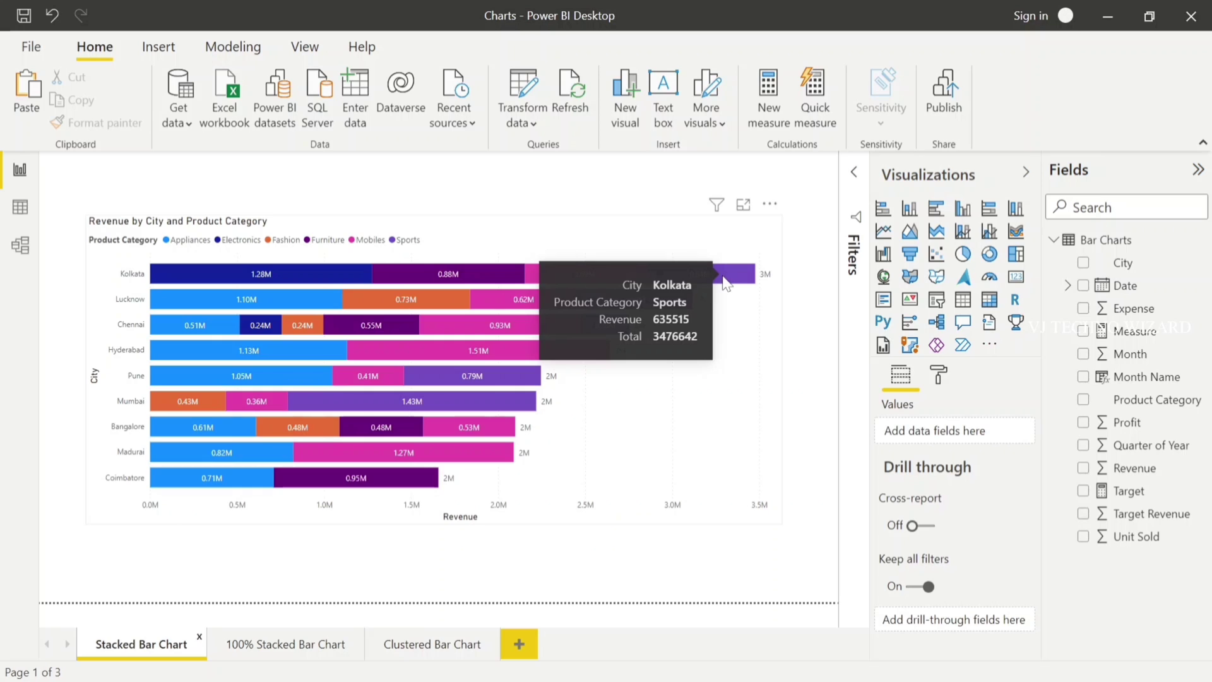
{"action": "key", "text": "alt+Tab"}
{"action": "type", "text": "63551"}
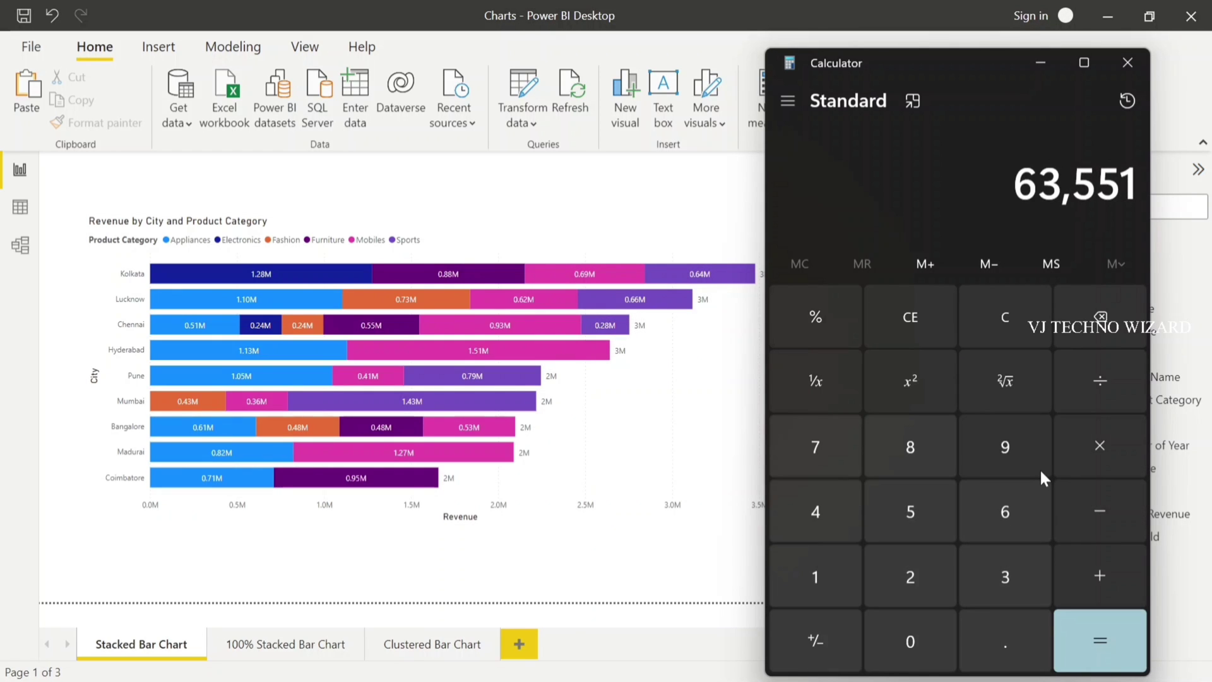
{"action": "type", "text": "5"}
{"action": "key", "text": "Return"}
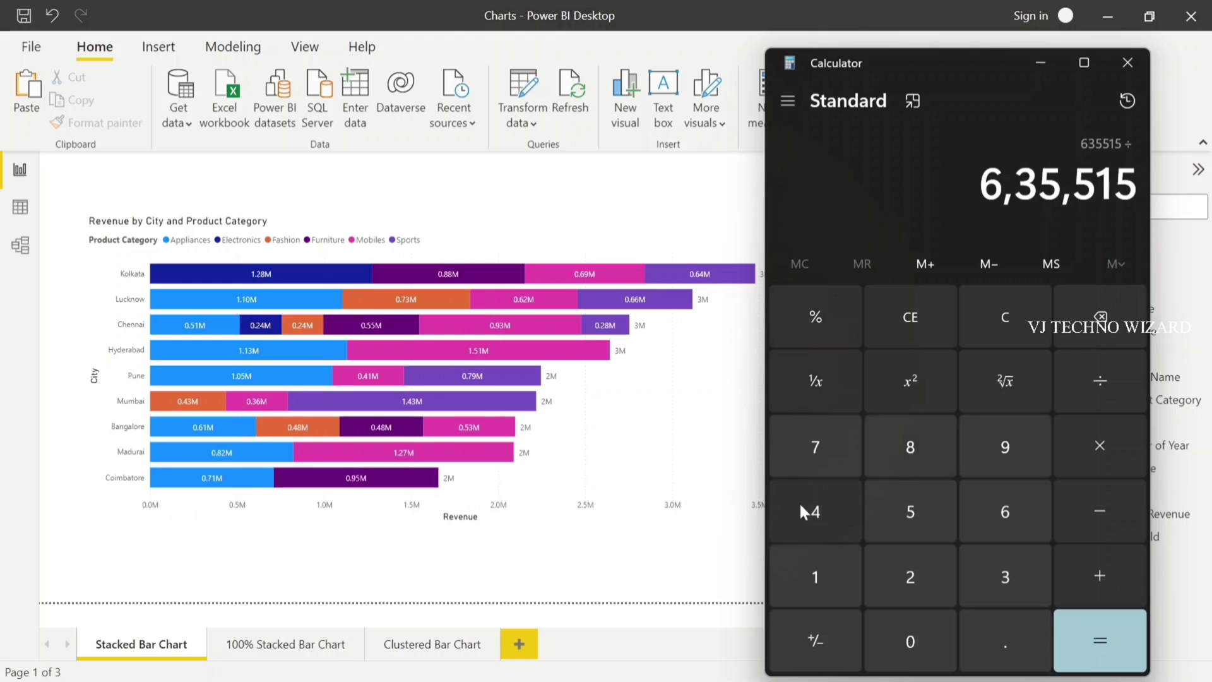
- Check Kolkata's total revenue, divide the Sports revenue by 3476642 in Calculator, and multiply the quotient by 100
{"action": "key", "text": "alt+Tab"}
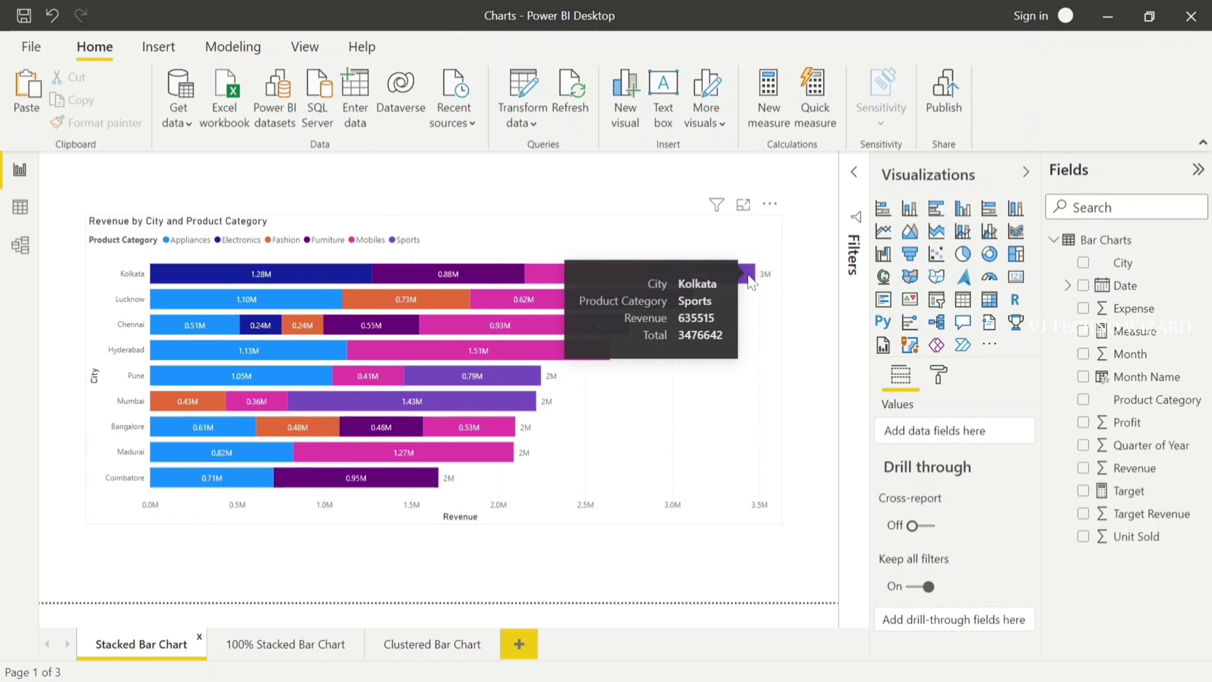
{"action": "key", "text": "alt+Tab"}
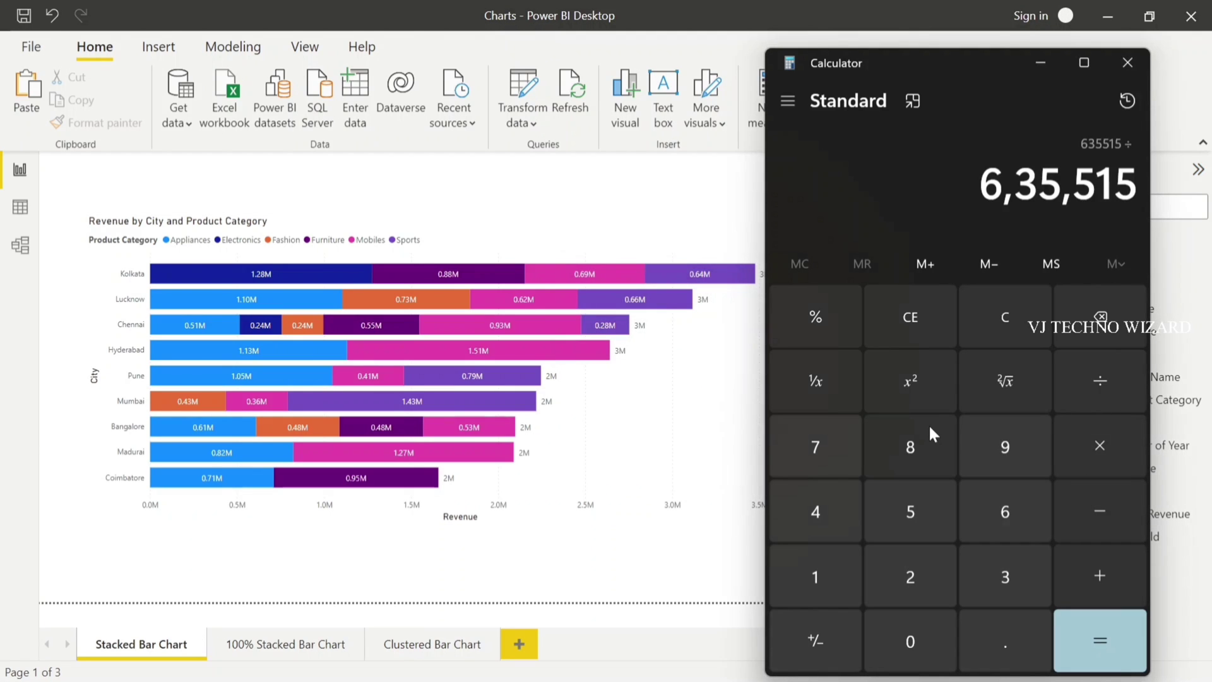
{"action": "type", "text": "/3476642"}
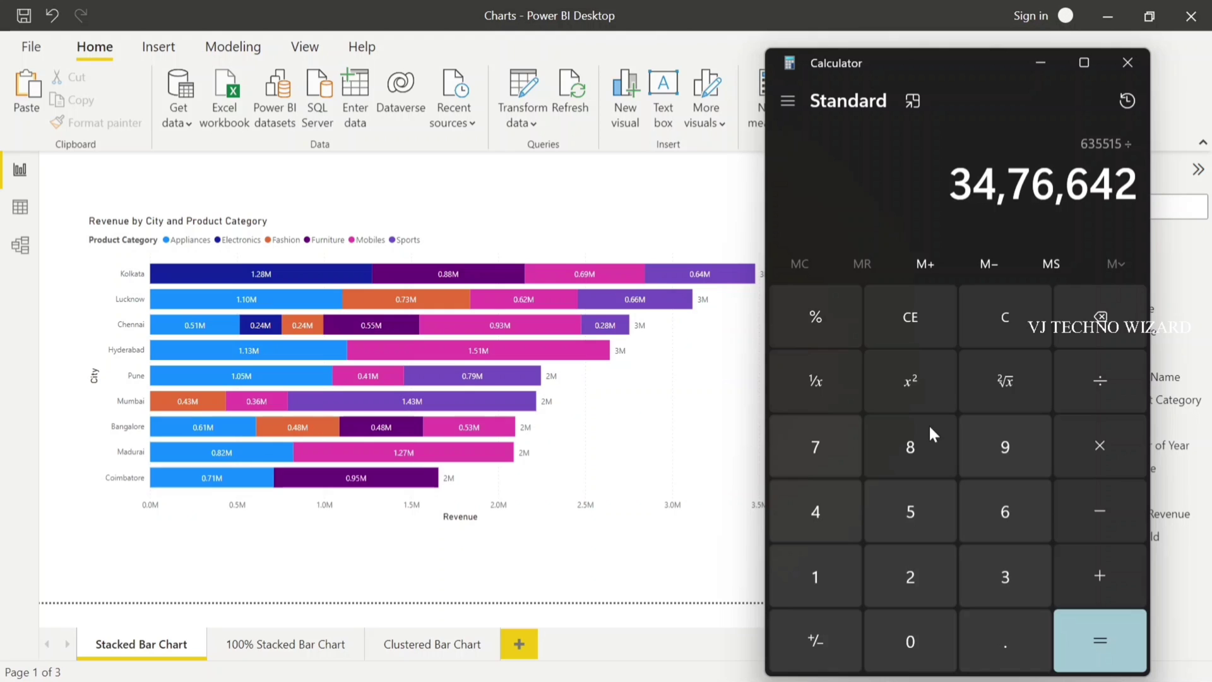
{"action": "key", "text": "Return"}
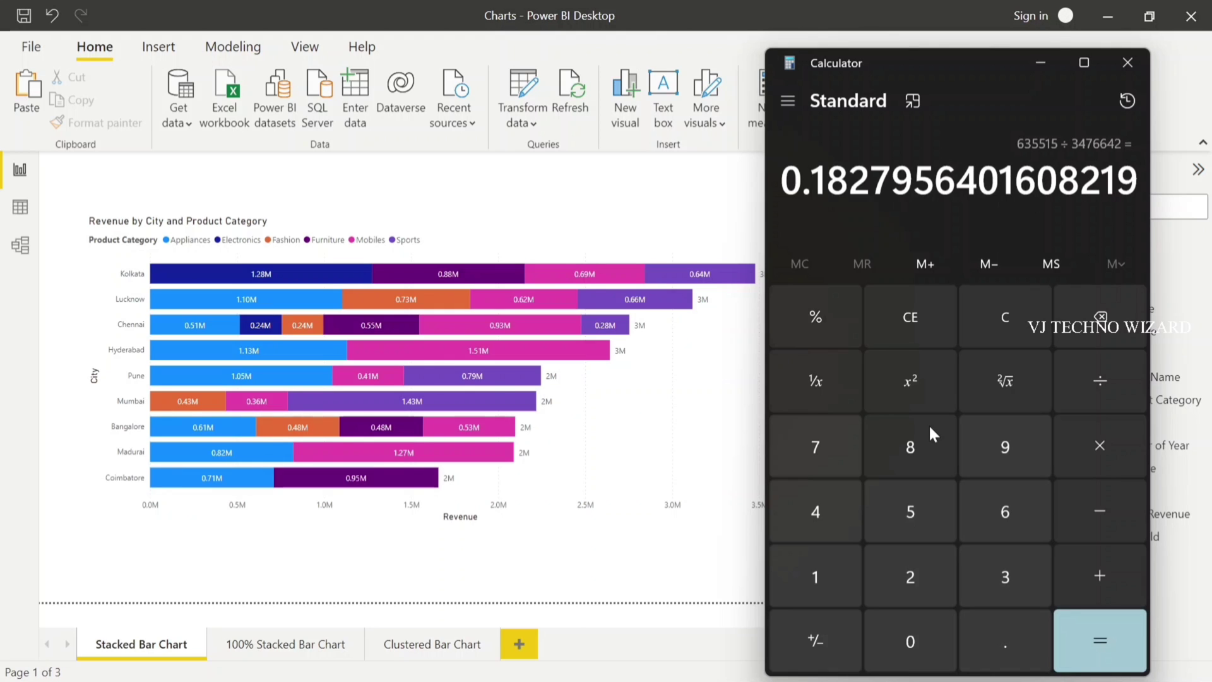
{"action": "type", "text": "*100"}
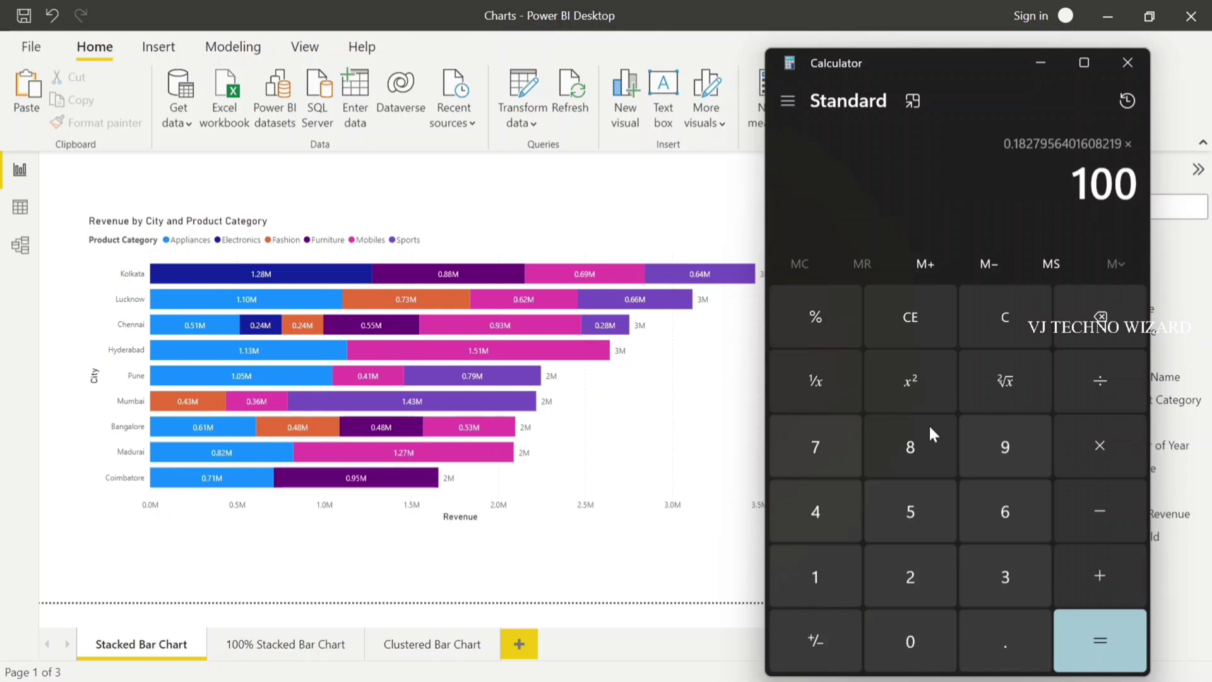
{"action": "key", "text": "Return"}
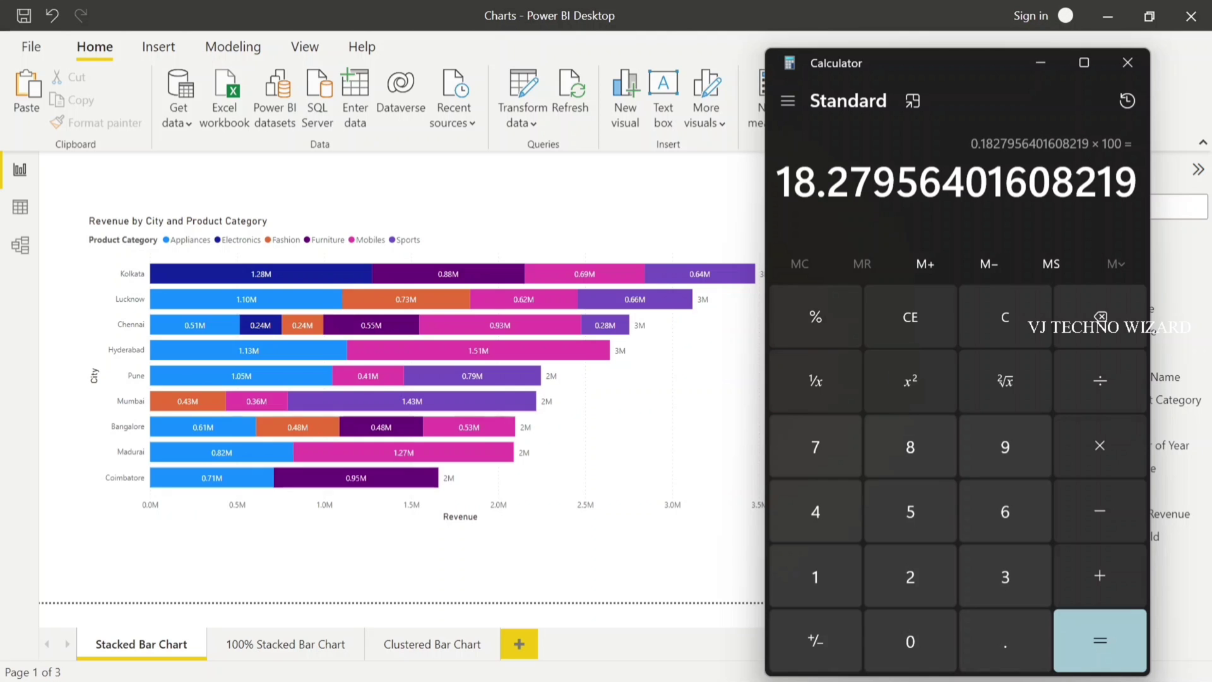
- Switch back to Power BI Desktop and check Kolkata's Sports share on the 100% Stacked Bar Chart page
{"action": "left_click", "coordinate": [394, 625]}
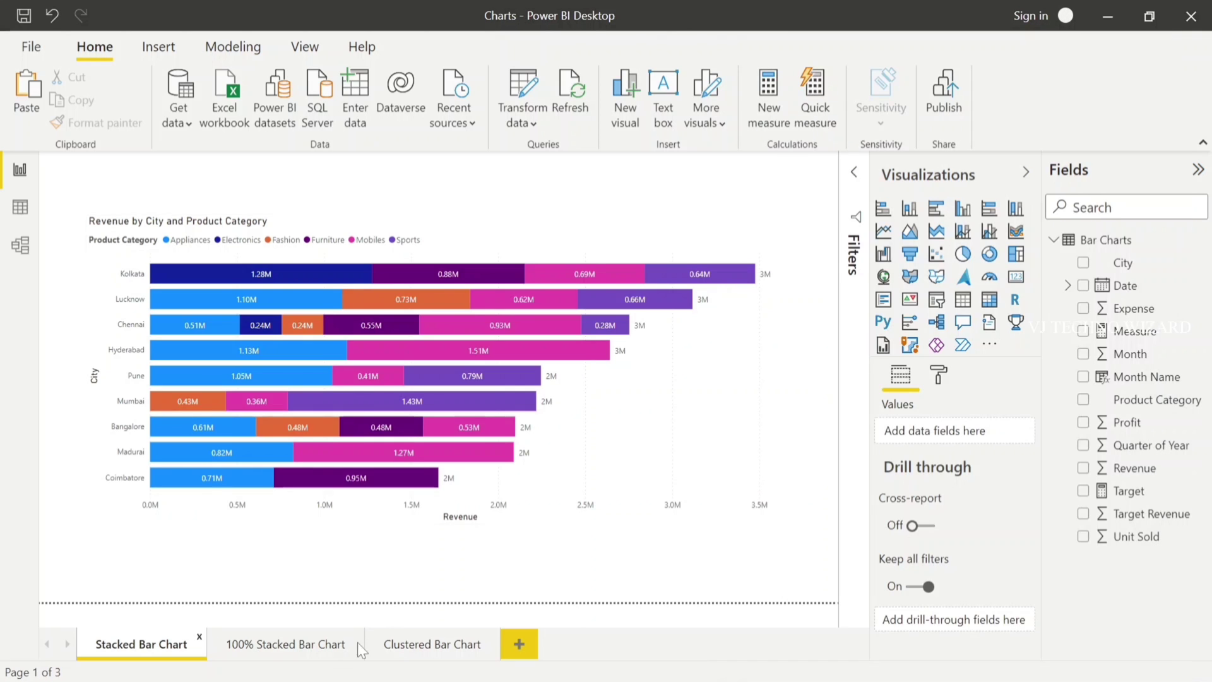
{"action": "left_click", "coordinate": [291, 650]}
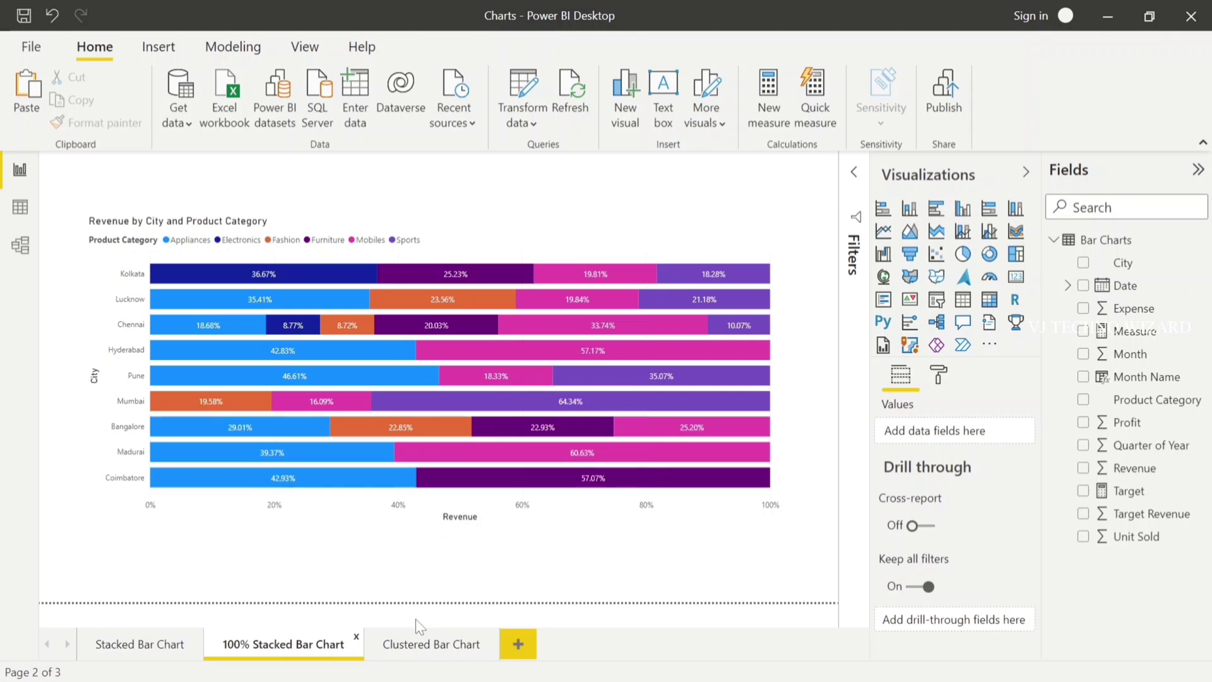
- Insert an empty clustered bar chart on the Clustered Bar Chart page and move it toward the middle of the canvas
{"action": "left_click", "coordinate": [422, 643]}
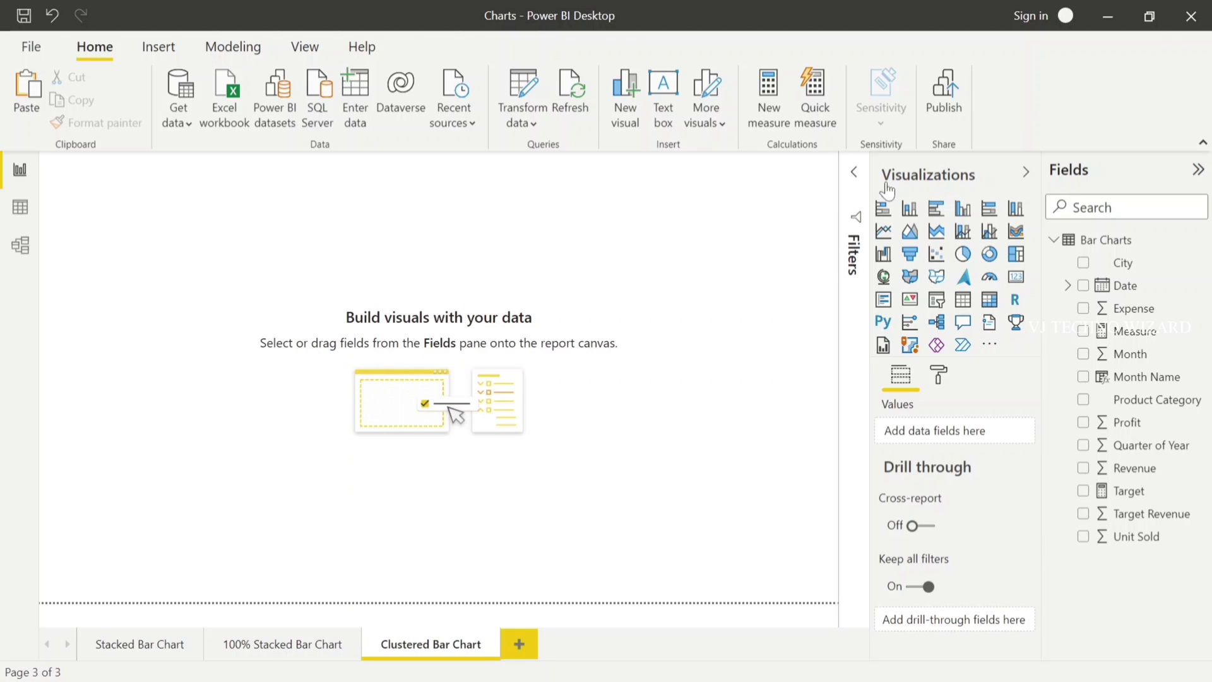
{"action": "left_click", "coordinate": [936, 215]}
{"action": "left_click_drag", "start_coordinate": [108, 270], "coordinate": [368, 350]}
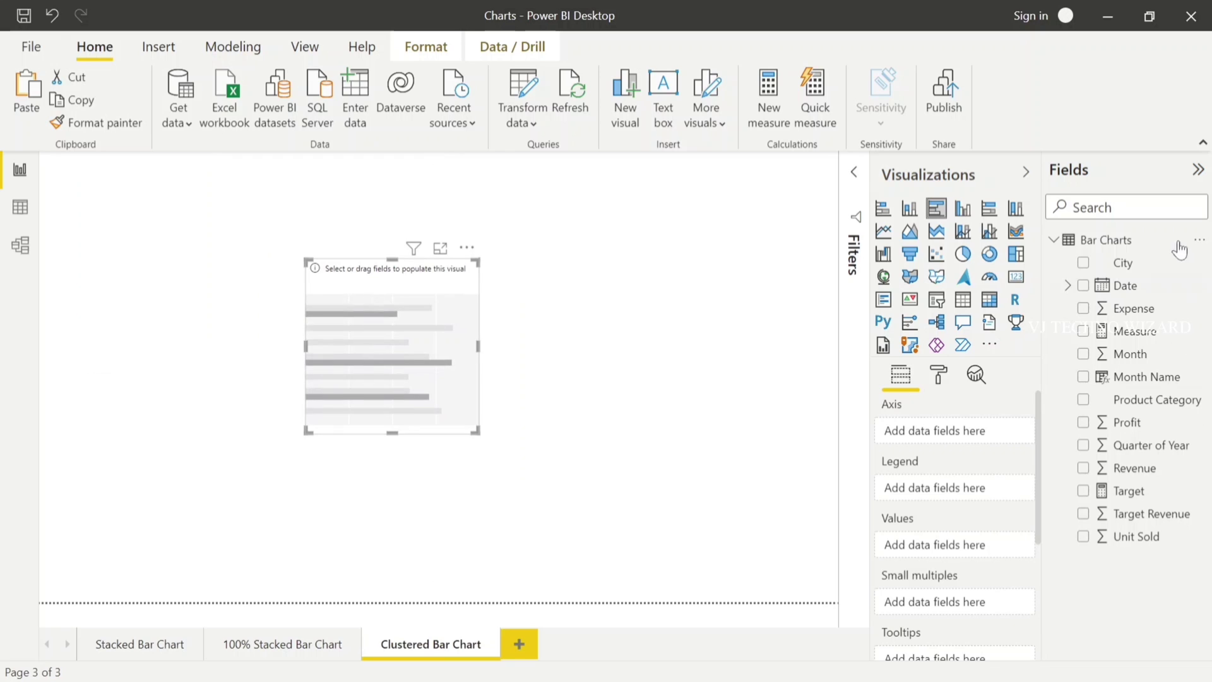
- Assign City to the clustered bar chart's axis and Revenue to its values, then enlarge and reposition the chart on the canvas
{"action": "left_click_drag", "start_coordinate": [1128, 263], "coordinate": [934, 426]}
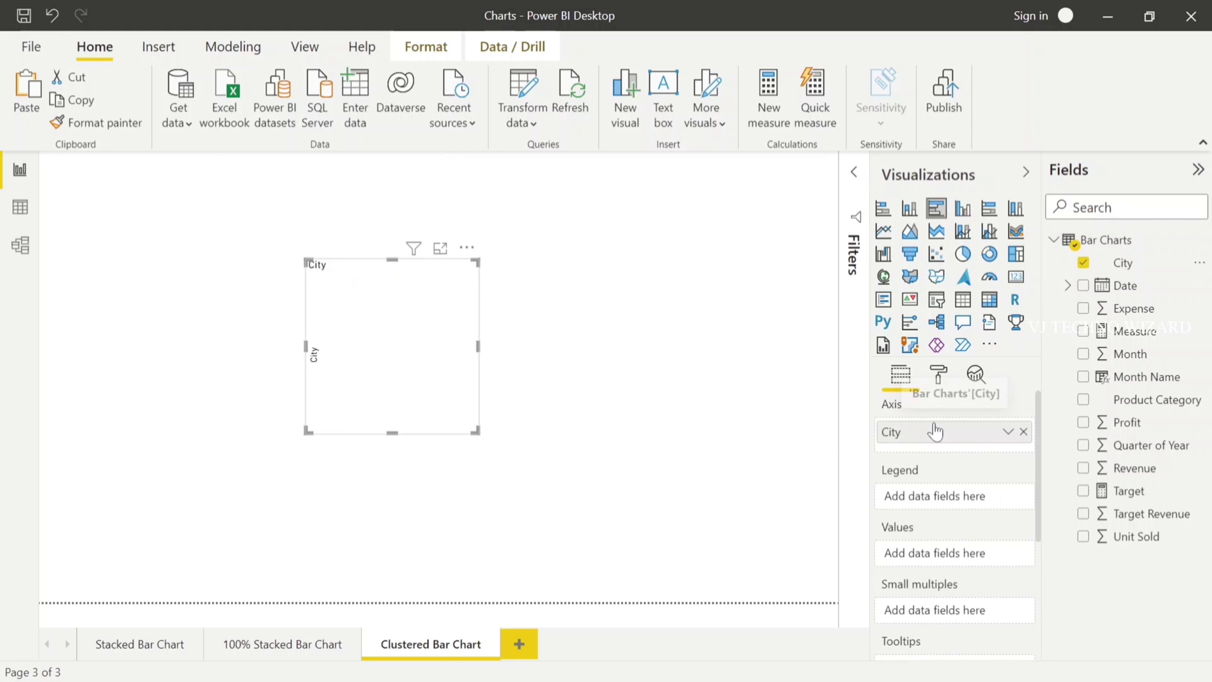
{"action": "left_click_drag", "start_coordinate": [1149, 473], "coordinate": [975, 564]}
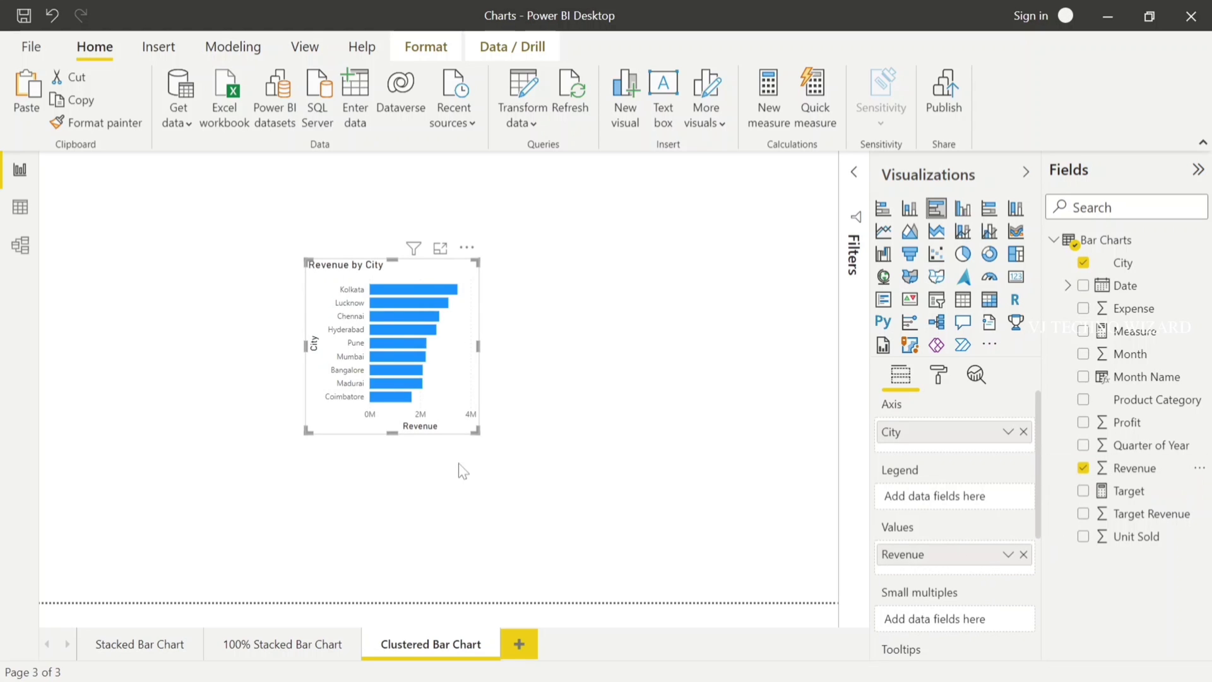
{"action": "left_click_drag", "start_coordinate": [477, 431], "coordinate": [745, 570]}
{"action": "left_click_drag", "start_coordinate": [688, 505], "coordinate": [595, 458]}
- Add Profit to the clustered bar chart's values alongside Revenue and enlarge the chart to fill most of the canvas
{"action": "left_click_drag", "start_coordinate": [1129, 422], "coordinate": [944, 571]}
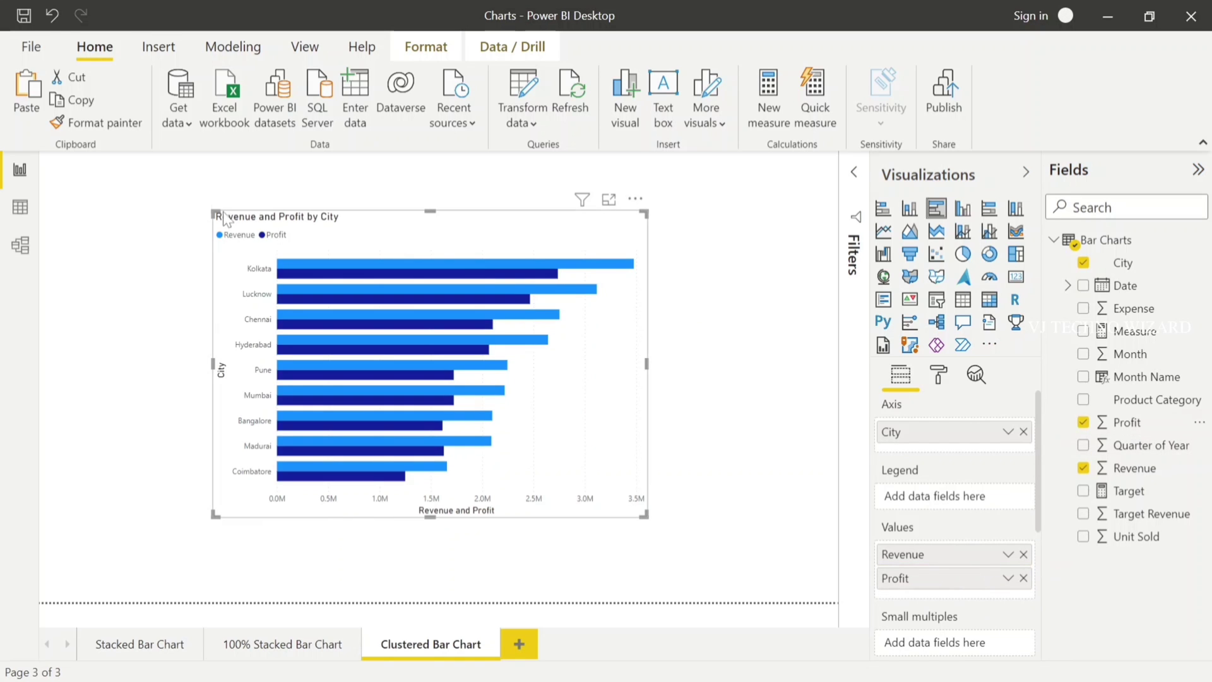
{"action": "left_click_drag", "start_coordinate": [213, 207], "coordinate": [150, 187]}
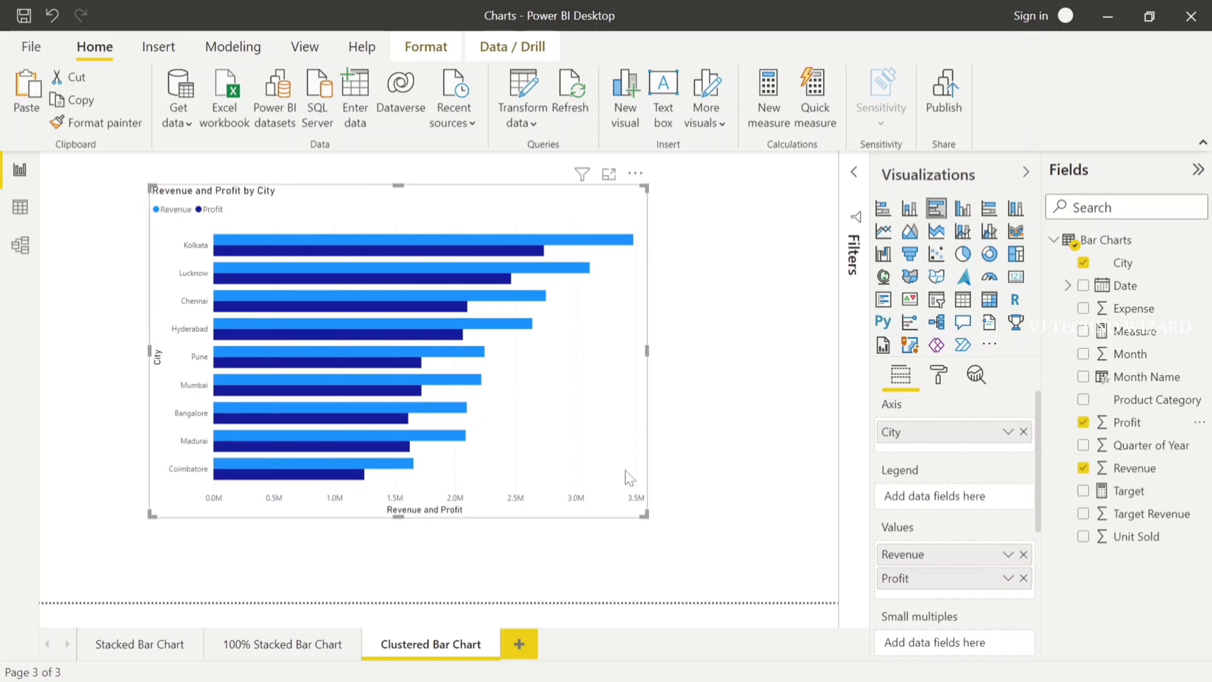
{"action": "left_click_drag", "start_coordinate": [643, 508], "coordinate": [724, 556]}
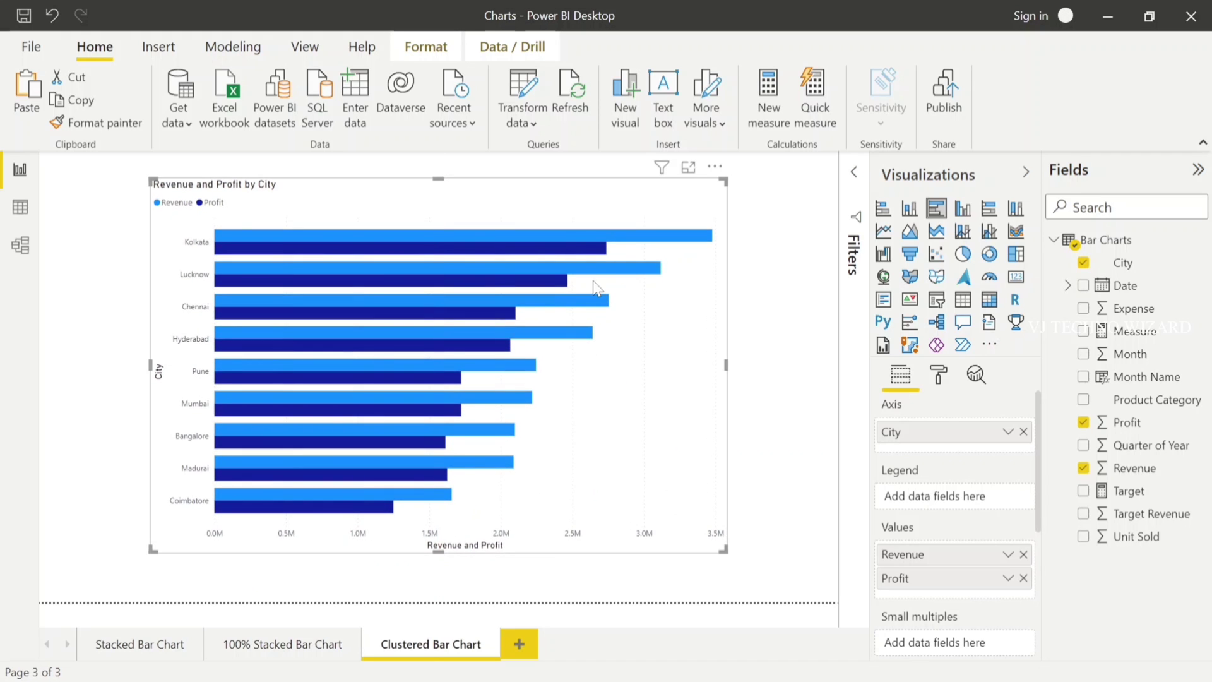
- Turn on data labels for the clustered bar chart and deselect the chart
{"action": "left_click", "coordinate": [936, 377]}
{"action": "scroll", "coordinate": [963, 561], "scroll_direction": "down", "scroll_amount": 1}
{"action": "left_click", "coordinate": [990, 614]}
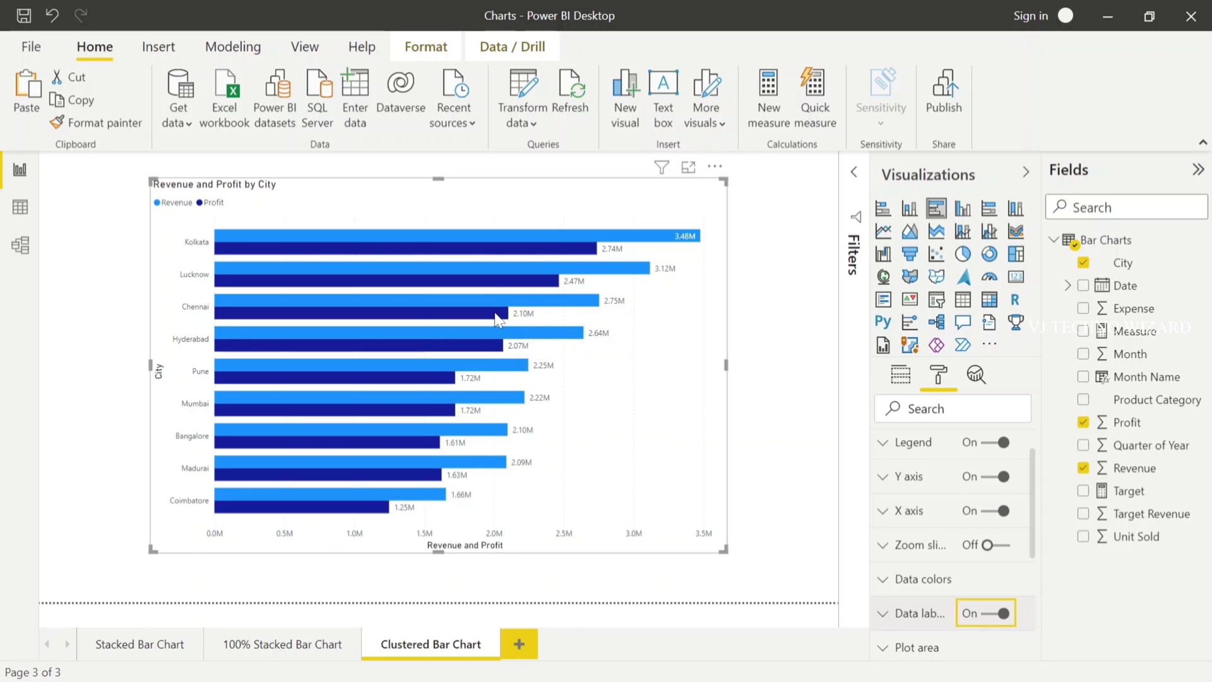
{"action": "mouse_move", "coordinate": [499, 319]}
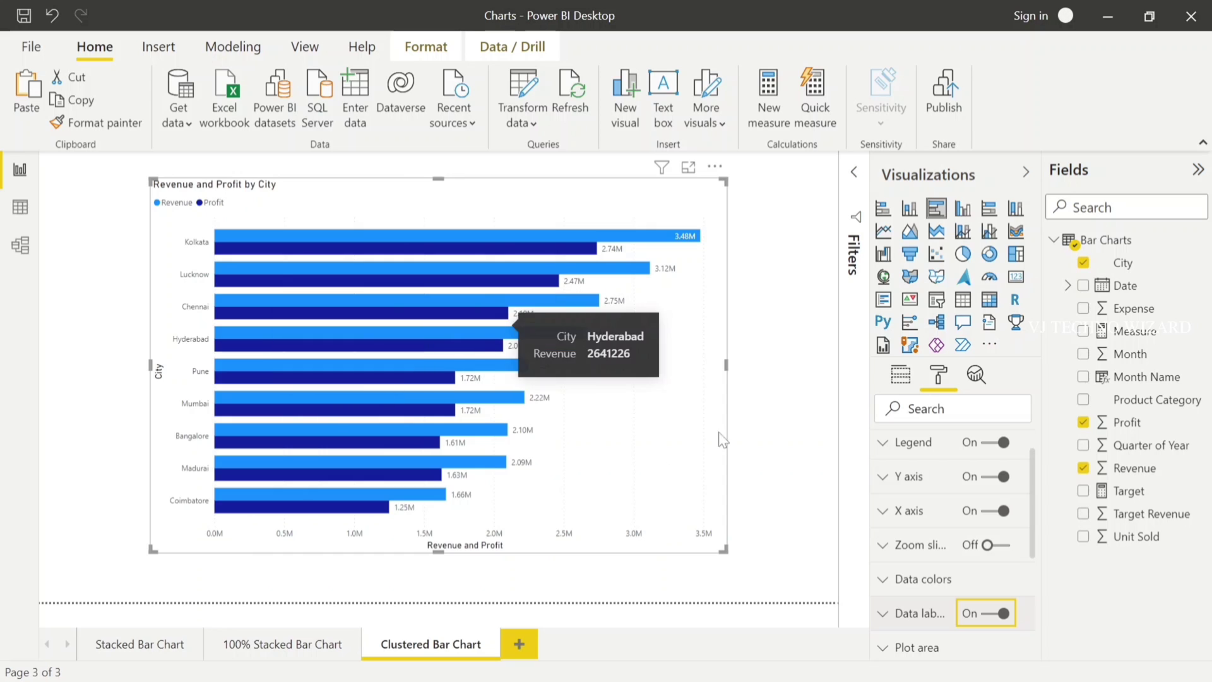
{"action": "left_click", "coordinate": [747, 444]}
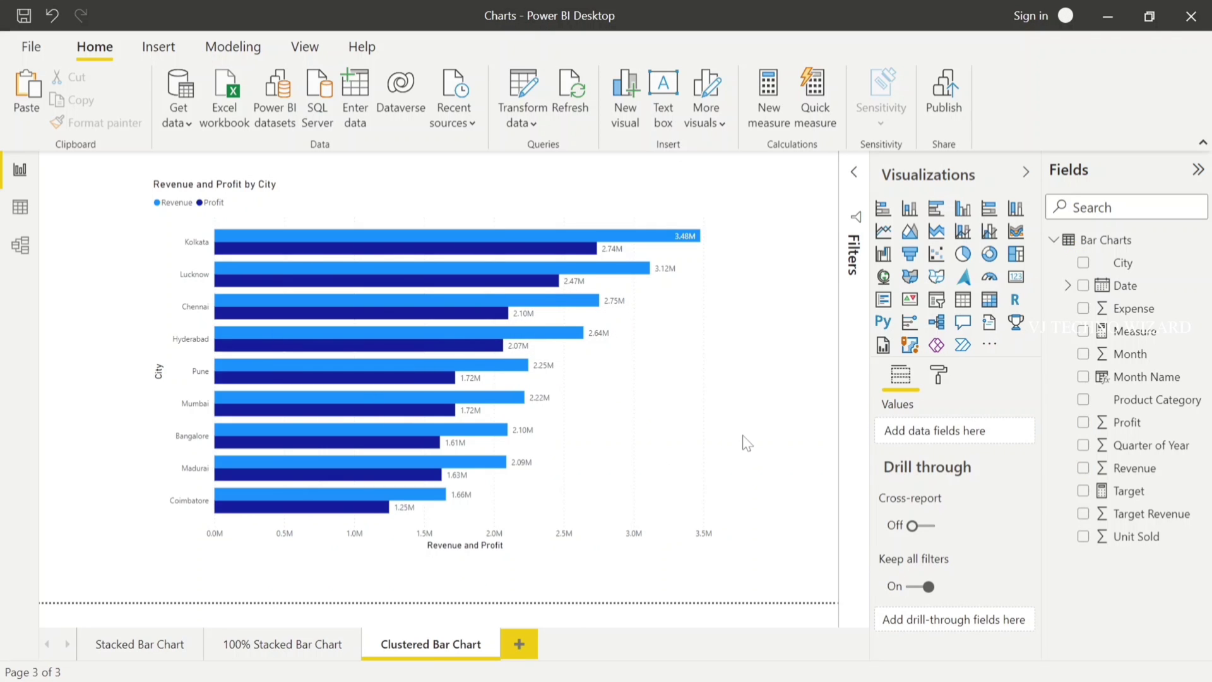
- Remove Profit from the clustered bar chart's values and assign Product Category to its legend
{"action": "left_click", "coordinate": [675, 404]}
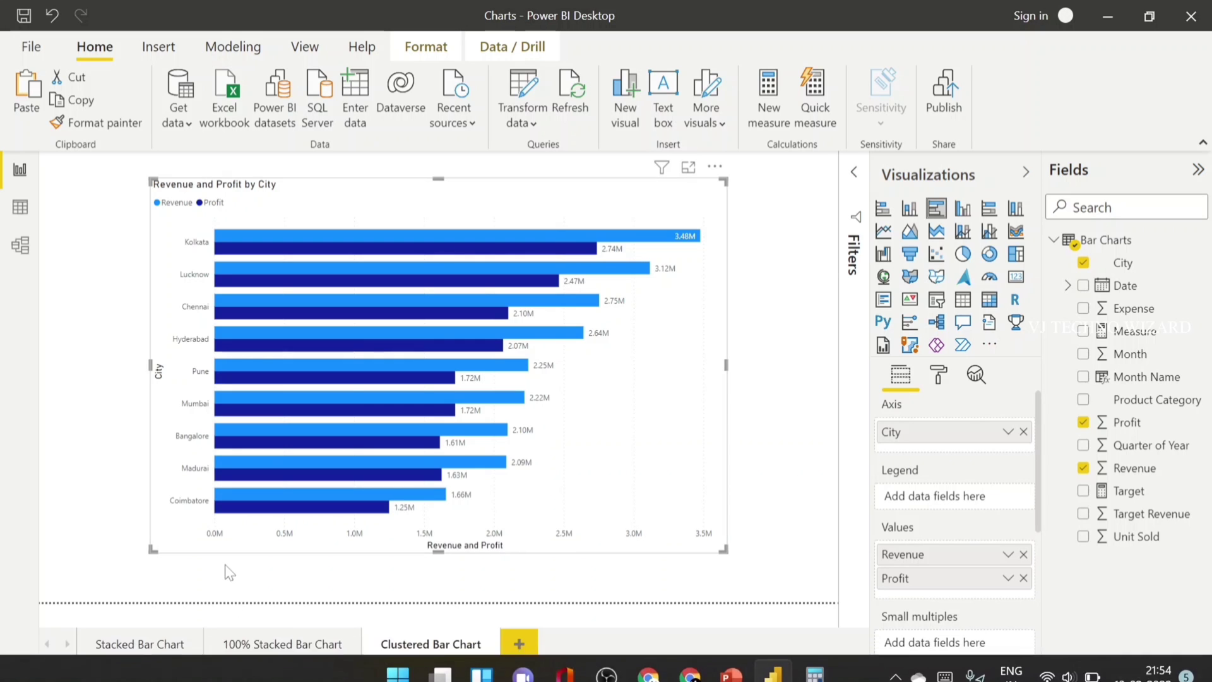
{"action": "left_click", "coordinate": [1023, 577]}
{"action": "left_click_drag", "start_coordinate": [1158, 398], "coordinate": [1000, 496]}
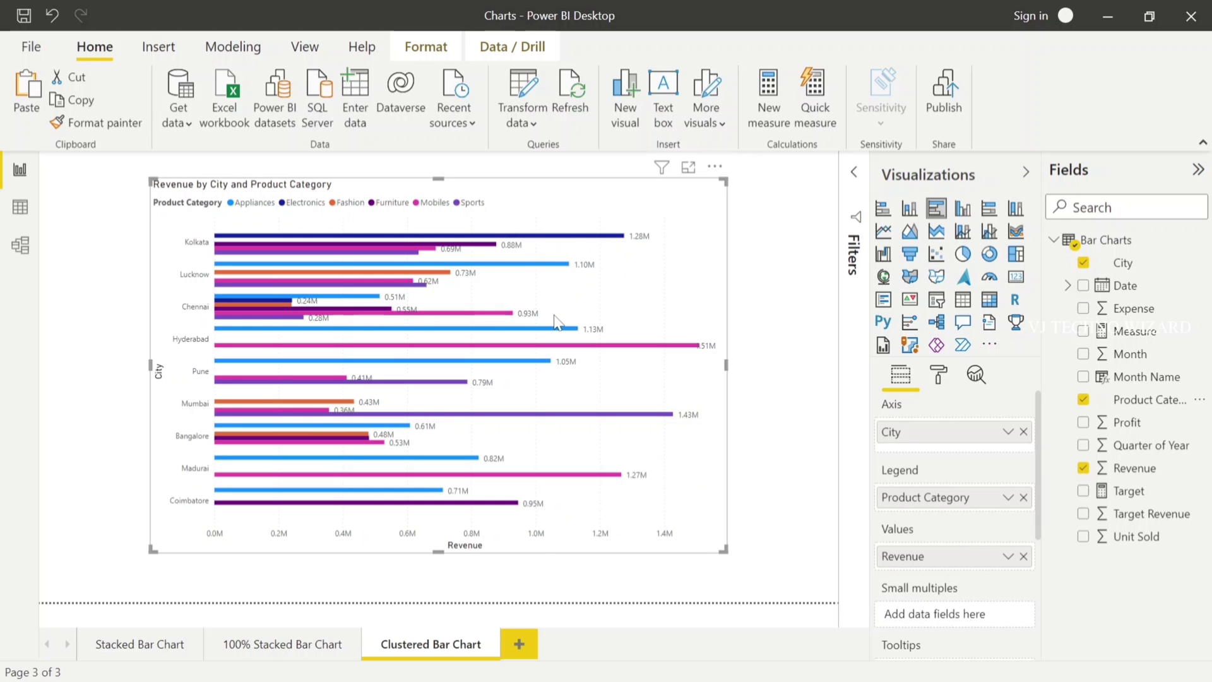
- Examine Kolkata's revenue segments on the Stacked Bar Chart page for comparison with the clustered chart
{"action": "left_click", "coordinate": [121, 646]}
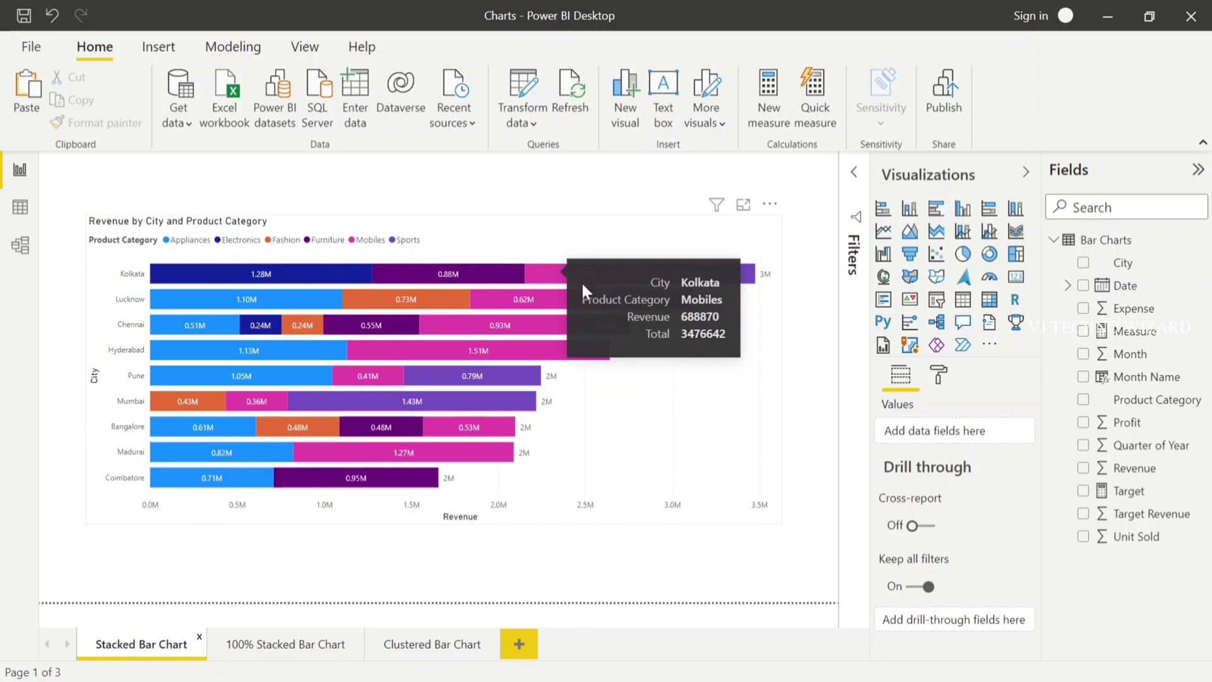
{"action": "mouse_move", "coordinate": [691, 287]}
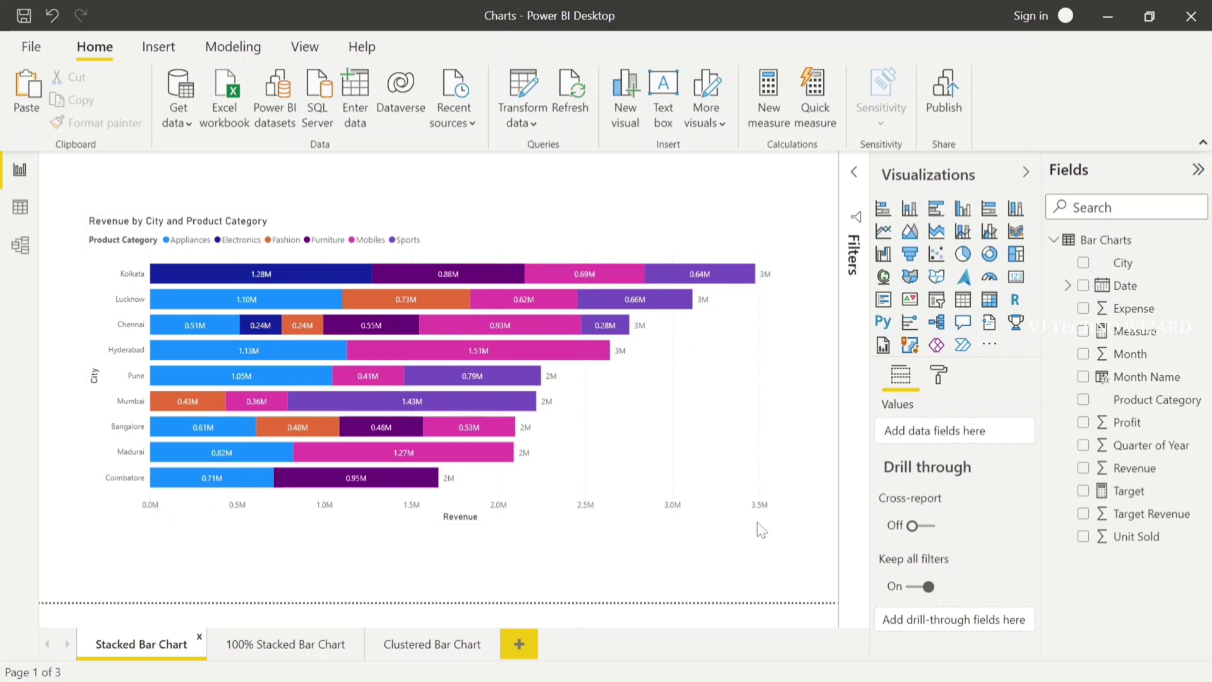